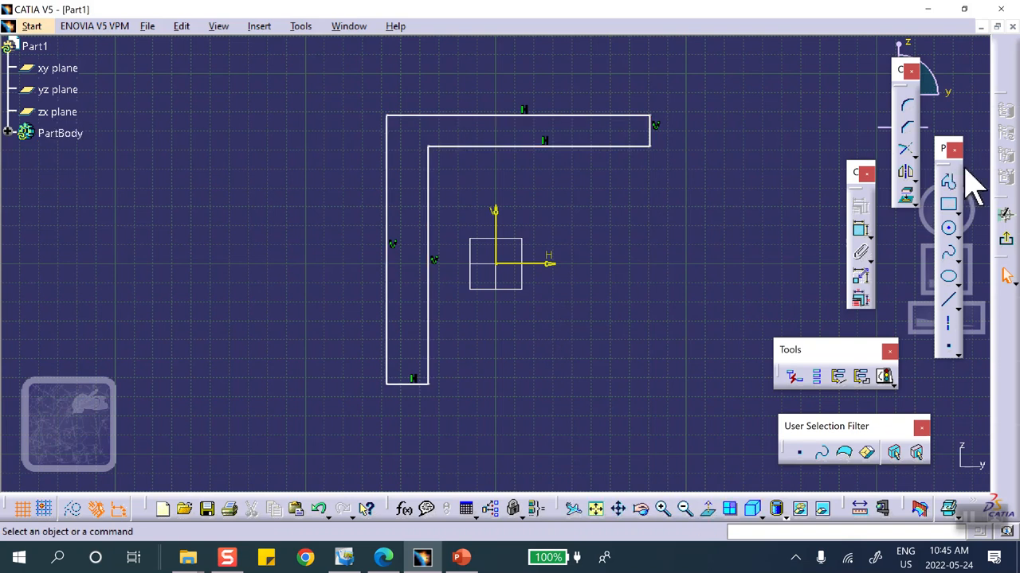
Constrain the length of the L-profile's top outer edge to 10 in.
{"action": "left_click", "coordinate": [860, 231]}
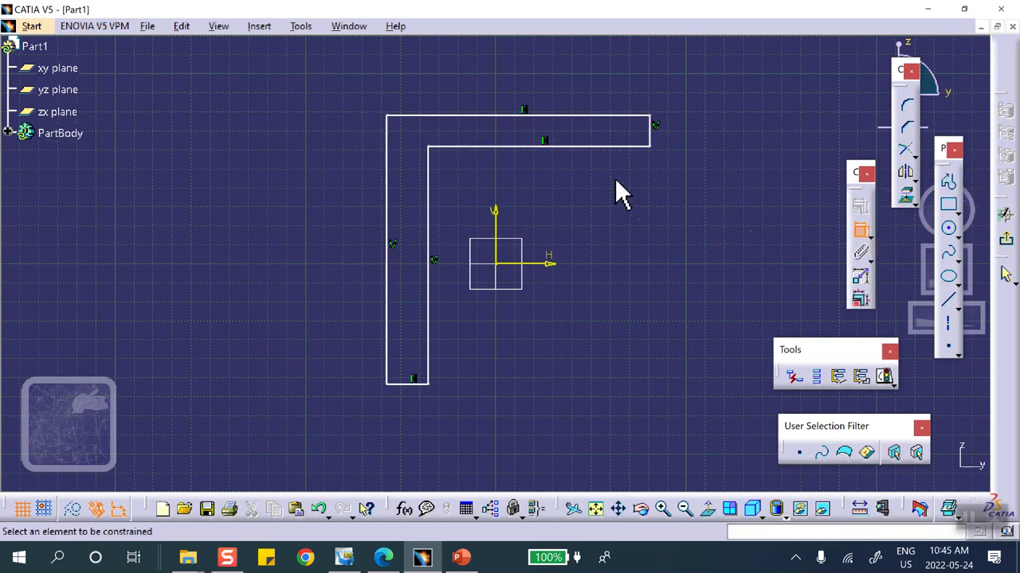
{"action": "left_click", "coordinate": [603, 118]}
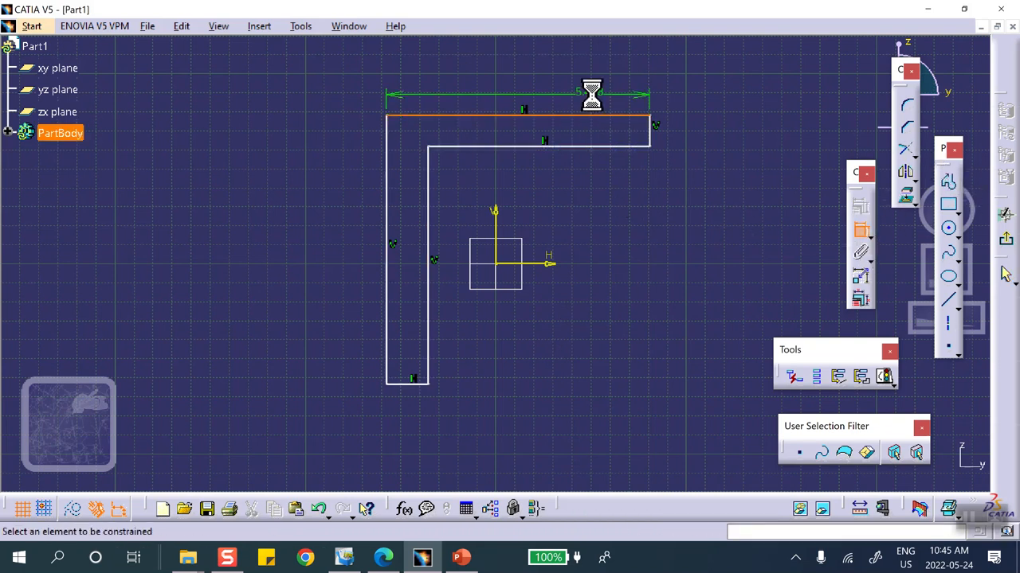
{"action": "left_click", "coordinate": [592, 102]}
{"action": "double_click", "coordinate": [590, 94]}
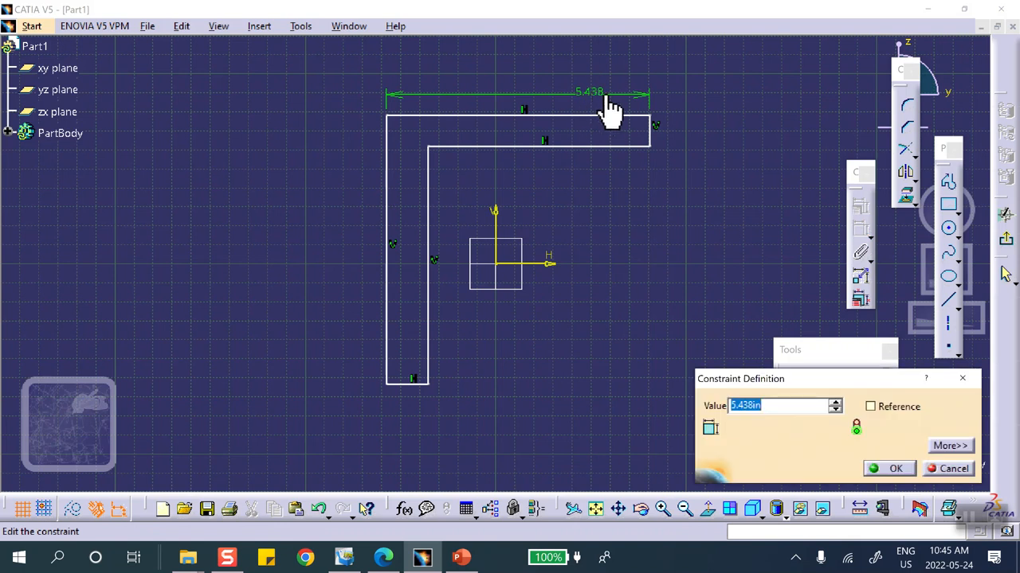
{"action": "type", "text": "10"}
{"action": "key", "text": "Return"}
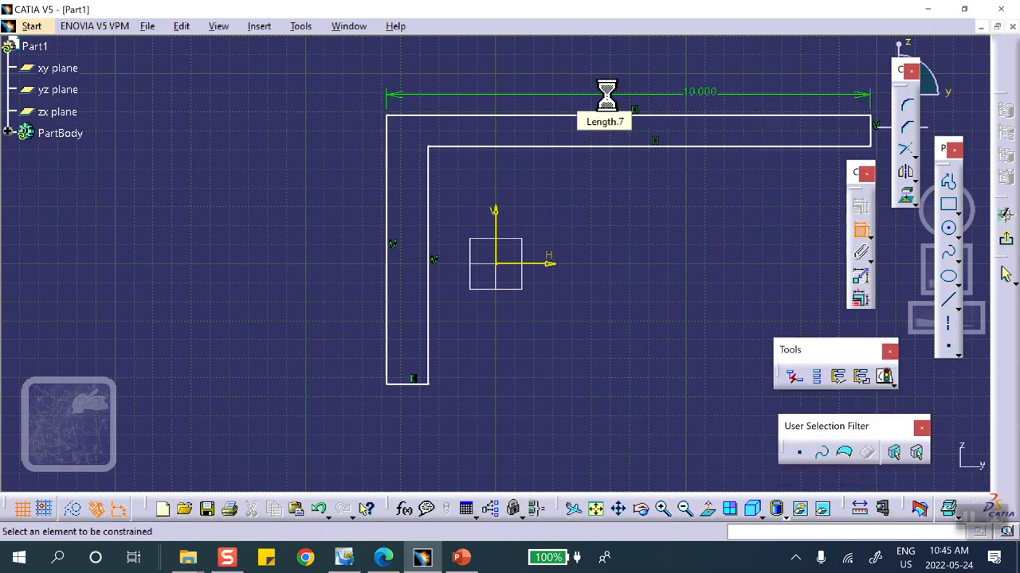
Constrain the length of the L-profile's outer vertical edge to 10 in.
{"action": "left_click", "coordinate": [387, 242]}
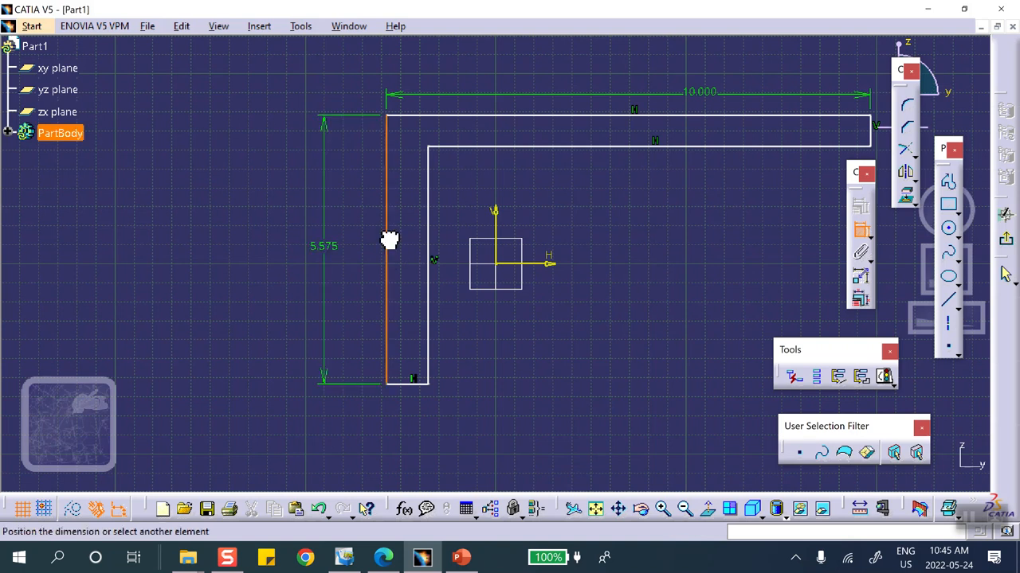
{"action": "left_click", "coordinate": [342, 239]}
{"action": "double_click", "coordinate": [342, 229]}
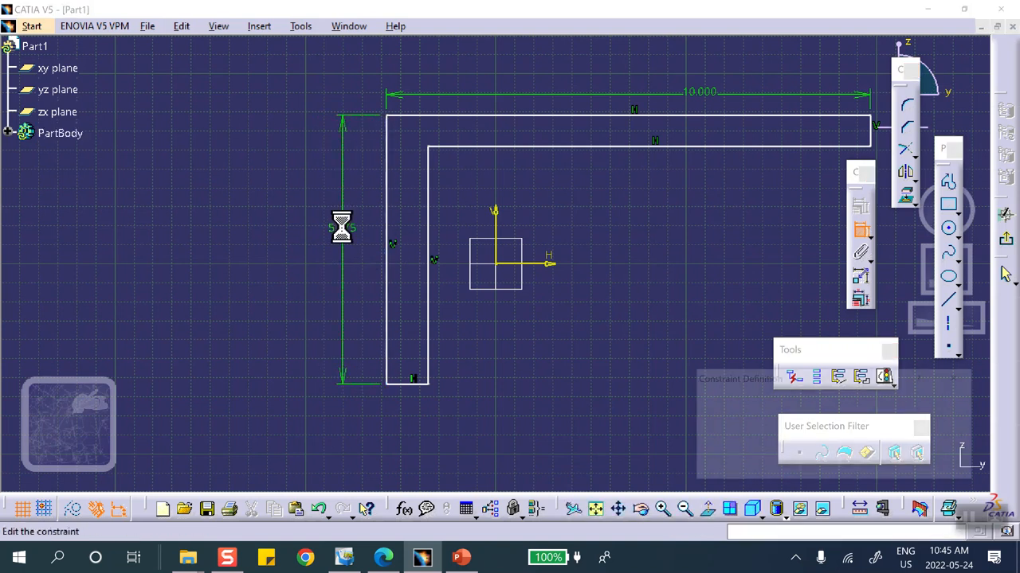
{"action": "type", "text": "1"}
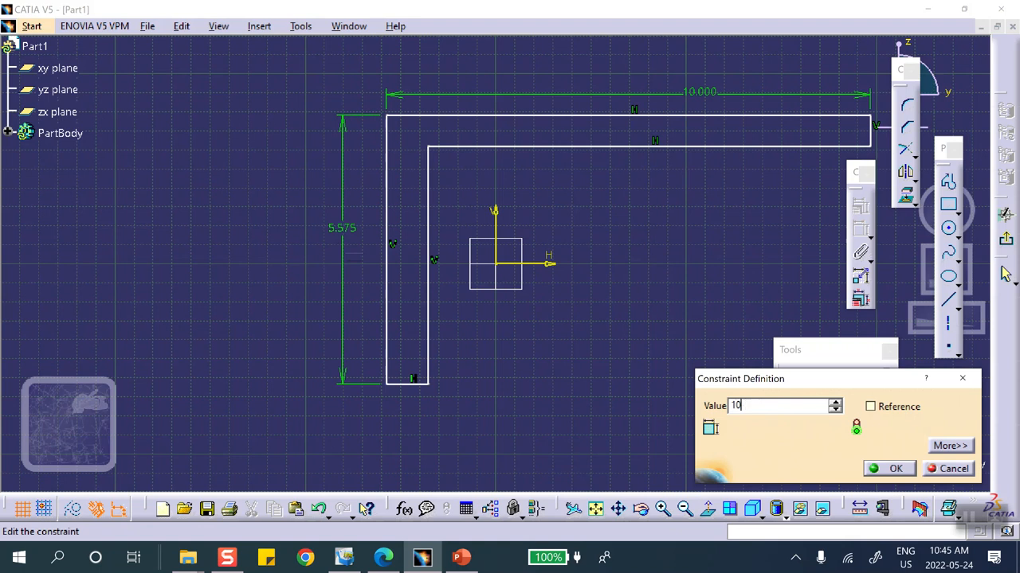
{"action": "type", "text": "0"}
{"action": "key", "text": "Return"}
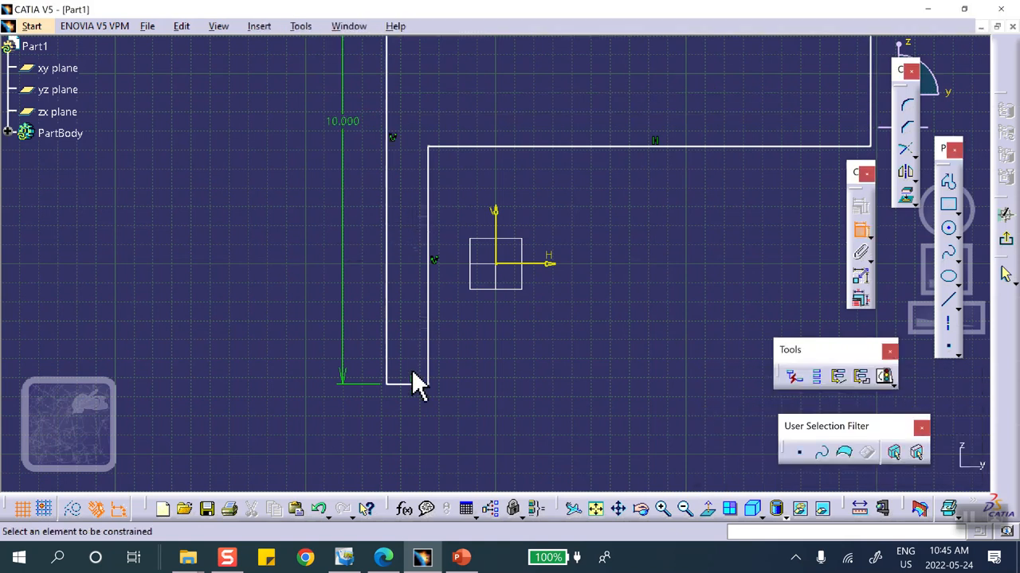
Constrain the width of the vertical leg's lower end to 1 in.
{"action": "left_click", "coordinate": [416, 384]}
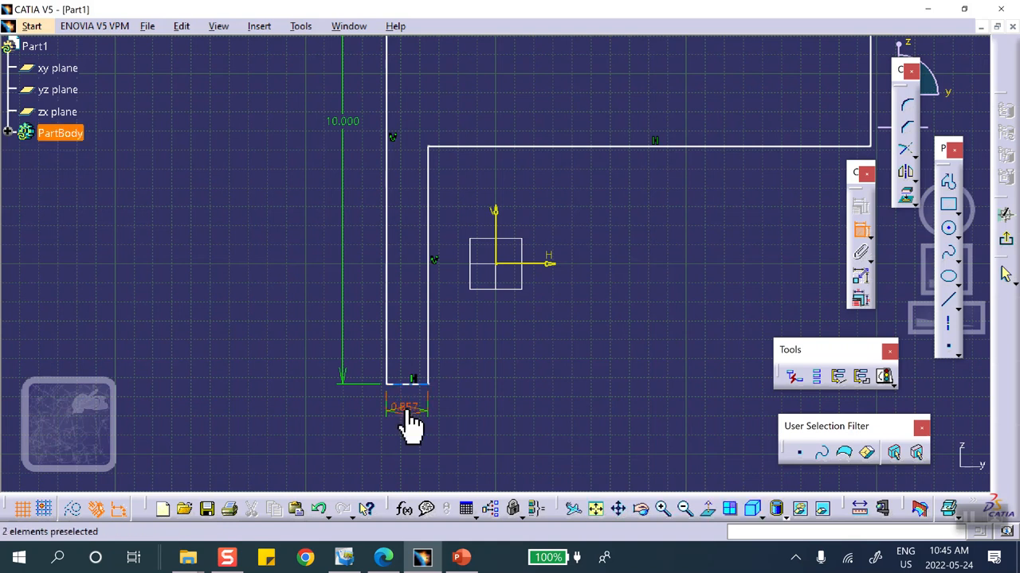
{"action": "left_click", "coordinate": [406, 414]}
{"action": "double_click", "coordinate": [406, 410]}
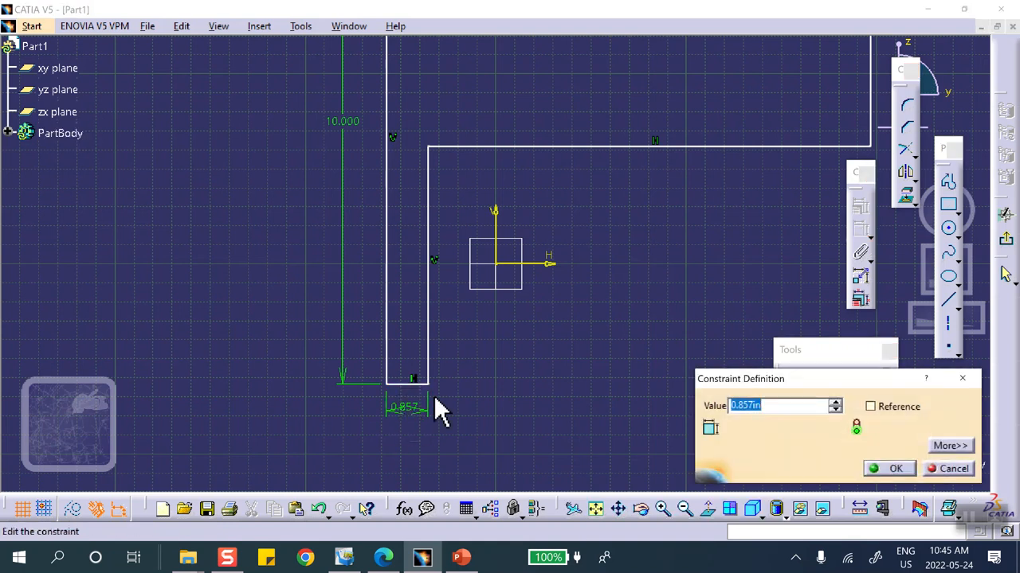
{"action": "left_click", "coordinate": [897, 470]}
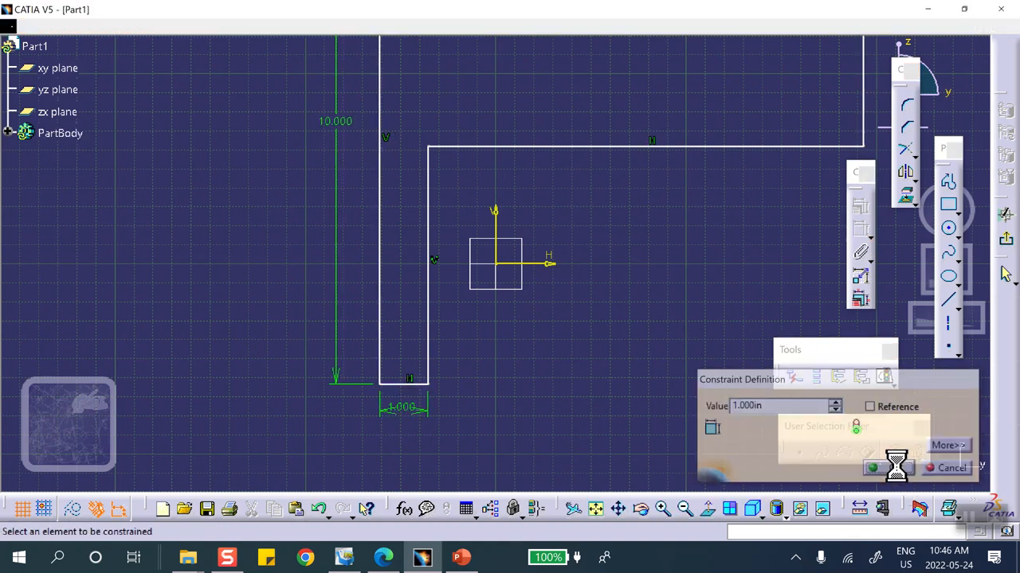
Constrain the height of the horizontal arm's free end edge to 1 in.
{"action": "mouse_move", "coordinate": [610, 278]}
{"action": "middle_mouse_down"}
{"action": "mouse_move", "coordinate": [475, 323]}
{"action": "mouse_move", "coordinate": [610, 216]}
{"action": "mouse_move", "coordinate": [638, 290]}
{"action": "mouse_move", "coordinate": [620, 196]}
{"action": "middle_mouse_up"}
{"action": "left_click", "coordinate": [602, 191]}
{"action": "left_click", "coordinate": [660, 190]}
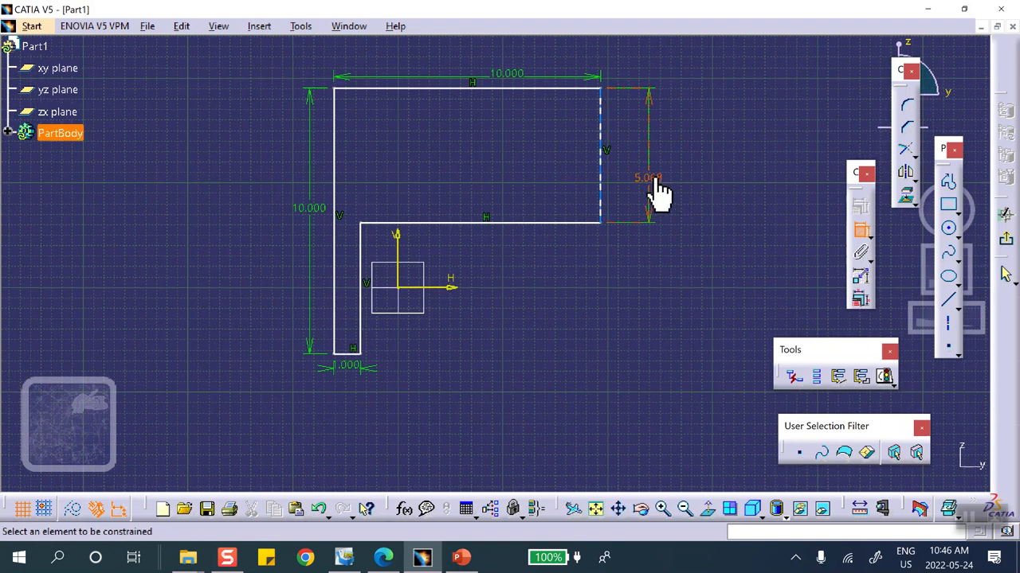
{"action": "double_click", "coordinate": [660, 180]}
{"action": "type", "text": "1"}
{"action": "key", "text": "Return"}
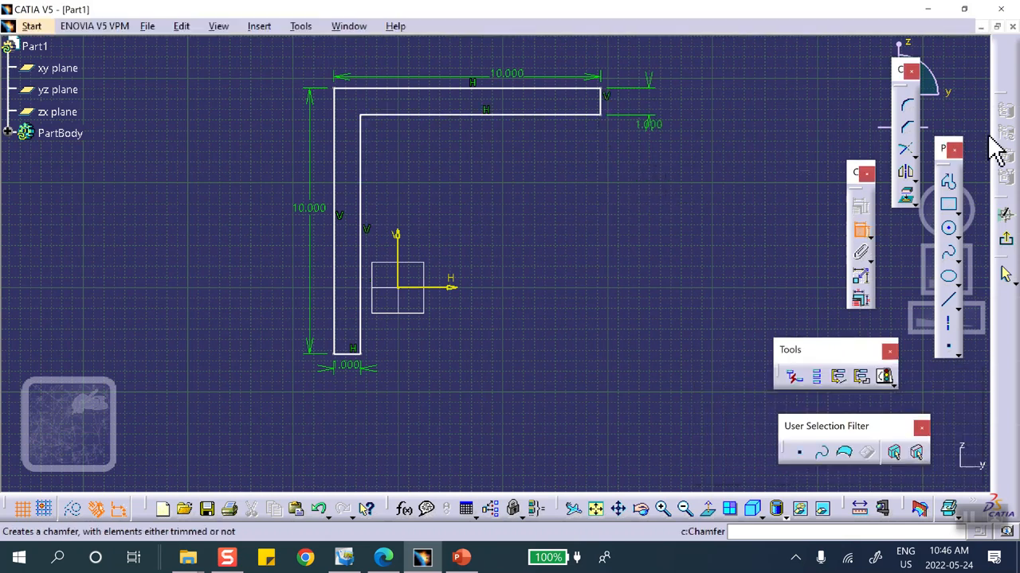
Exit the sketch and extrude the L-shaped profile into a solid with a Pad.
{"action": "left_click", "coordinate": [1005, 240]}
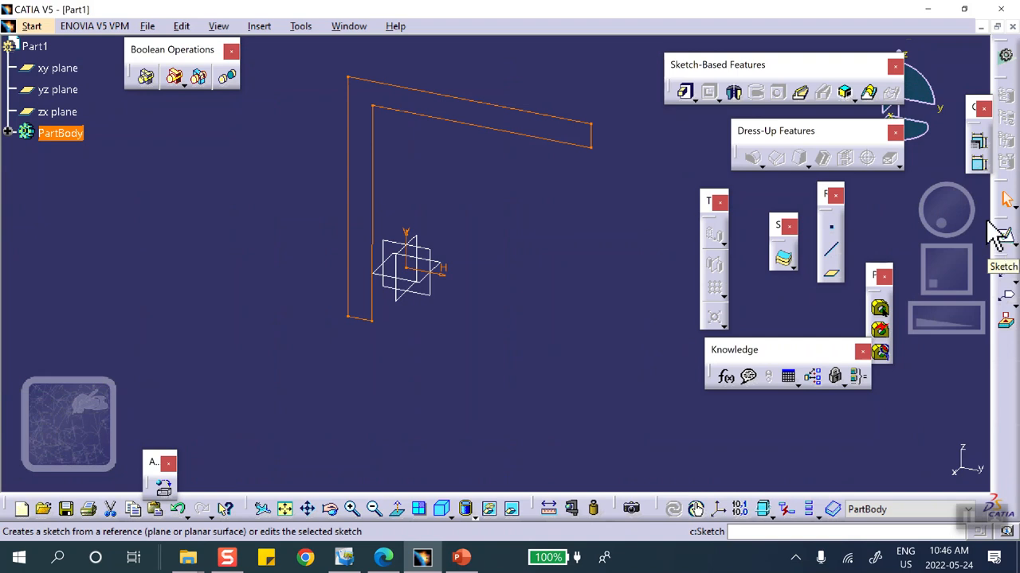
{"action": "left_click", "coordinate": [684, 92]}
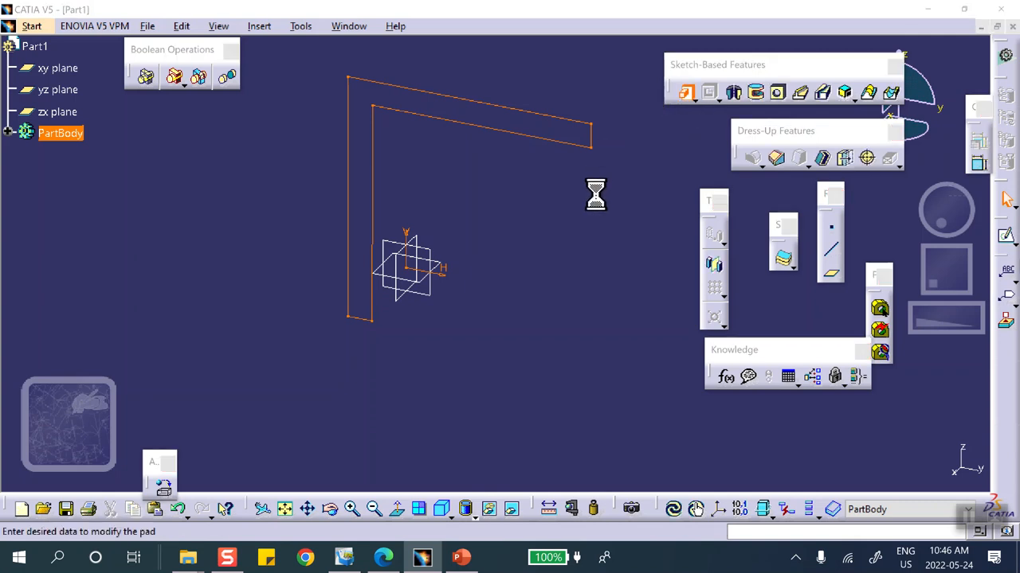
{"action": "type", "text": "."}
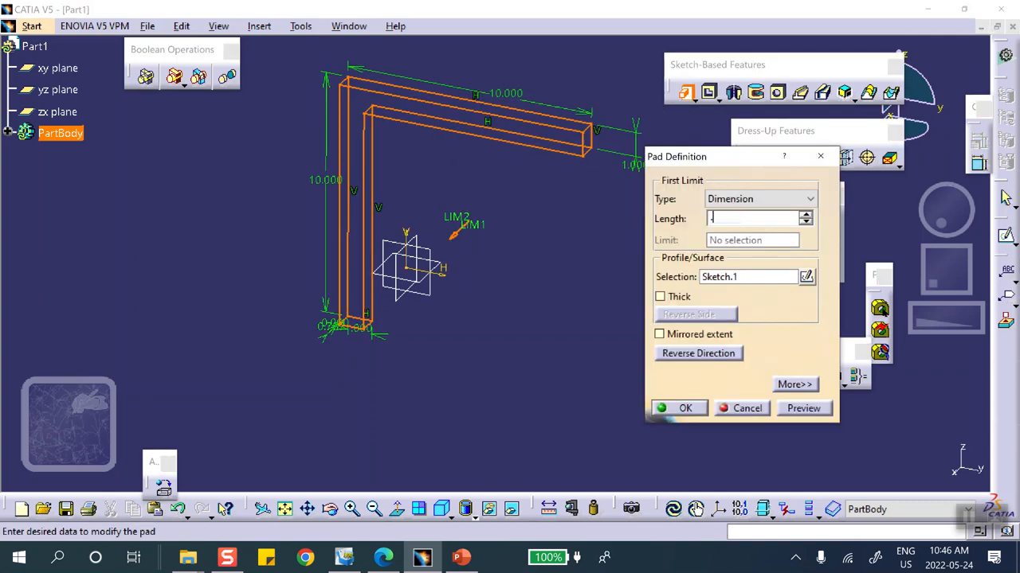
{"action": "key", "text": "Return"}
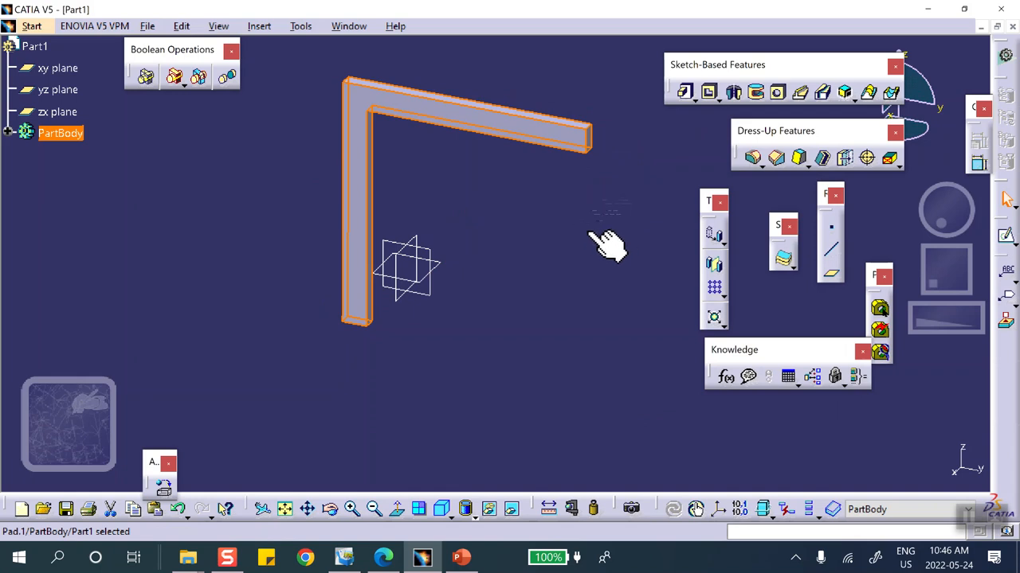
{"action": "left_click", "coordinate": [538, 256]}
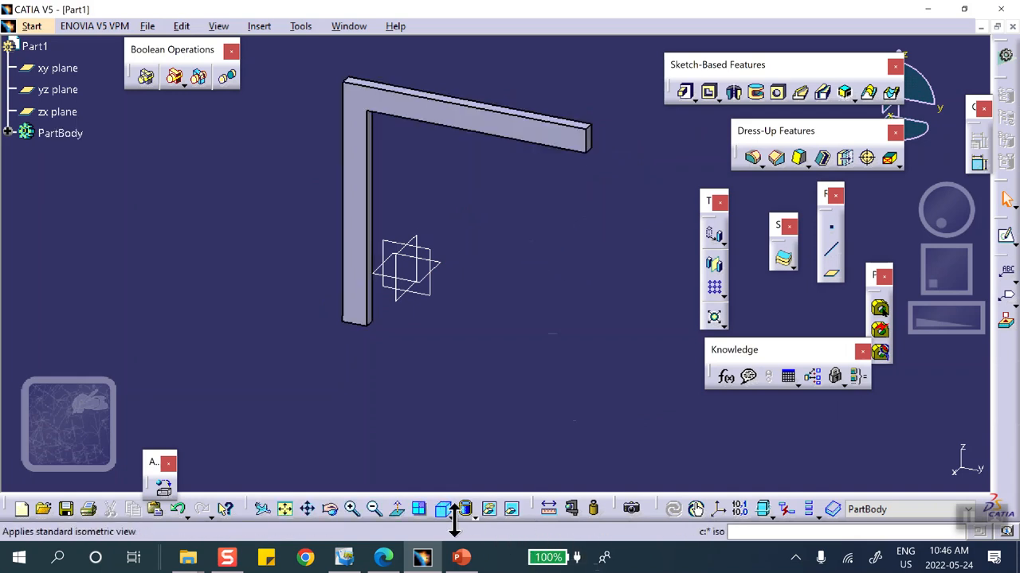
Apply the Steel material from the Metal library to the whole part, Part1.
{"action": "left_click", "coordinate": [165, 487]}
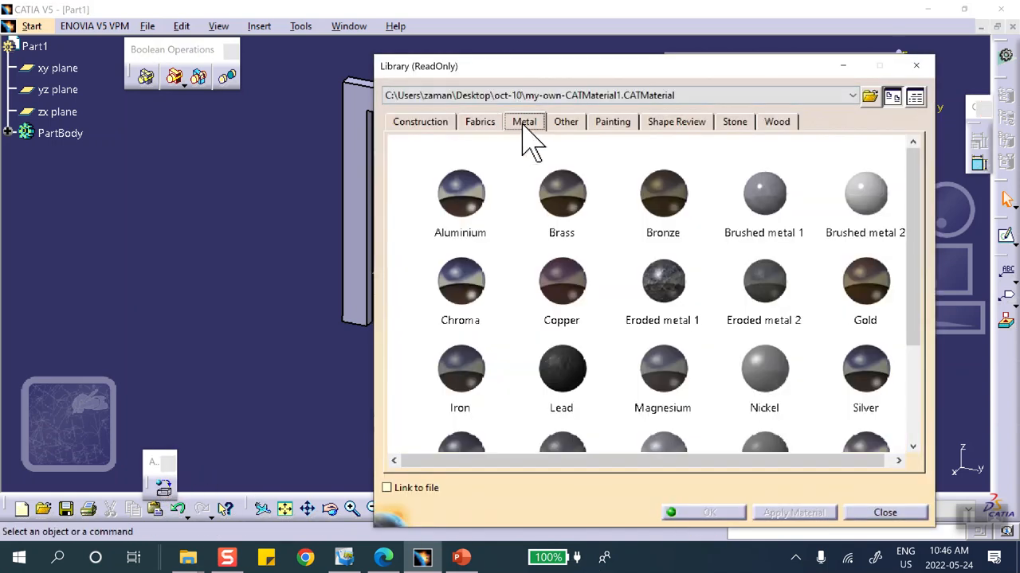
{"action": "scroll", "coordinate": [629, 271], "scroll_direction": "down", "scroll_amount": 3}
{"action": "left_click", "coordinate": [482, 358]}
{"action": "left_click", "coordinate": [462, 274]}
{"action": "left_click", "coordinate": [39, 48]}
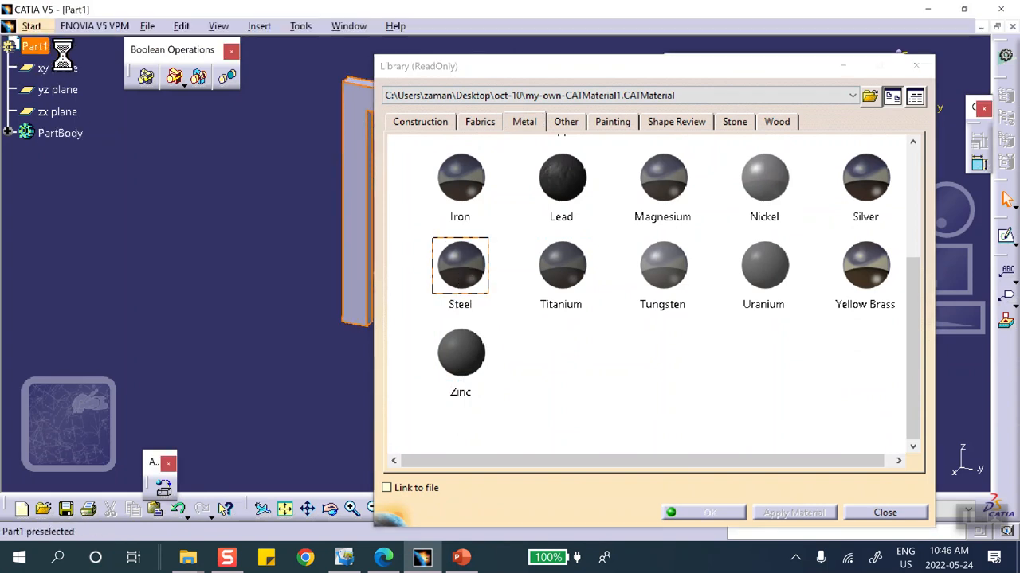
{"action": "left_click", "coordinate": [713, 512]}
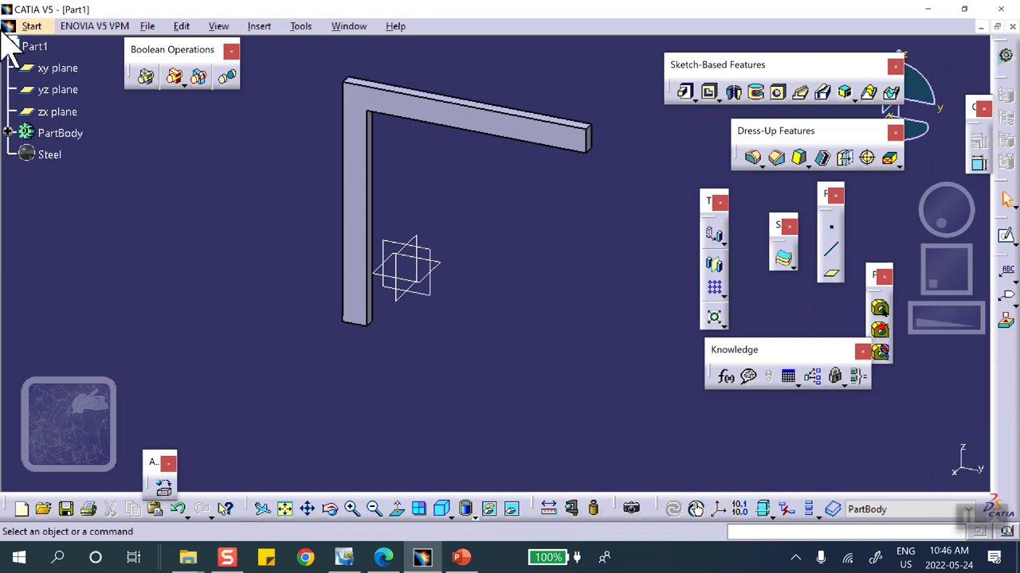
Switch to the structural analysis workbench and create a Static Analysis case for the part.
{"action": "left_click", "coordinate": [32, 26]}
{"action": "left_click", "coordinate": [90, 110]}
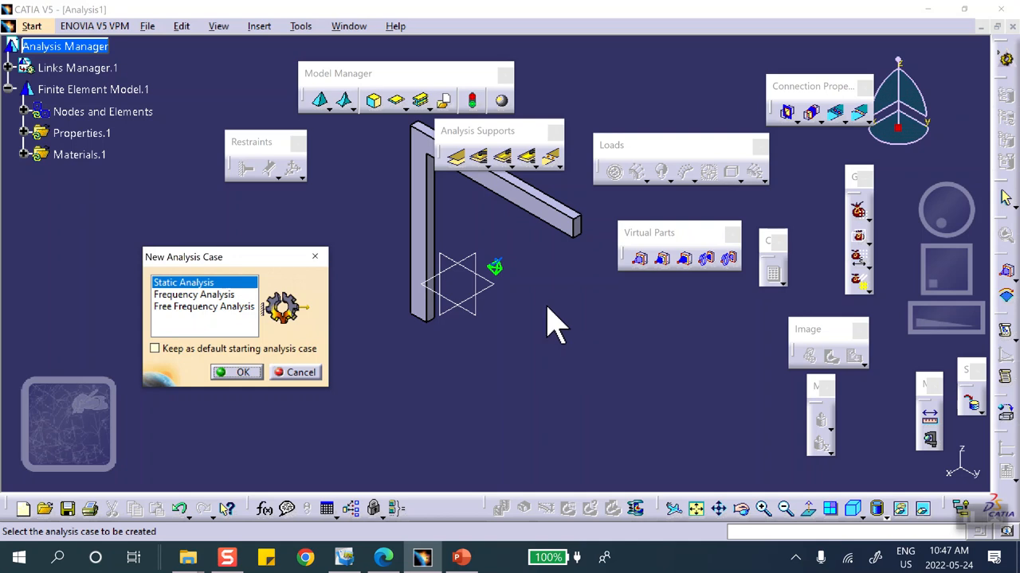
{"action": "left_click", "coordinate": [240, 372]}
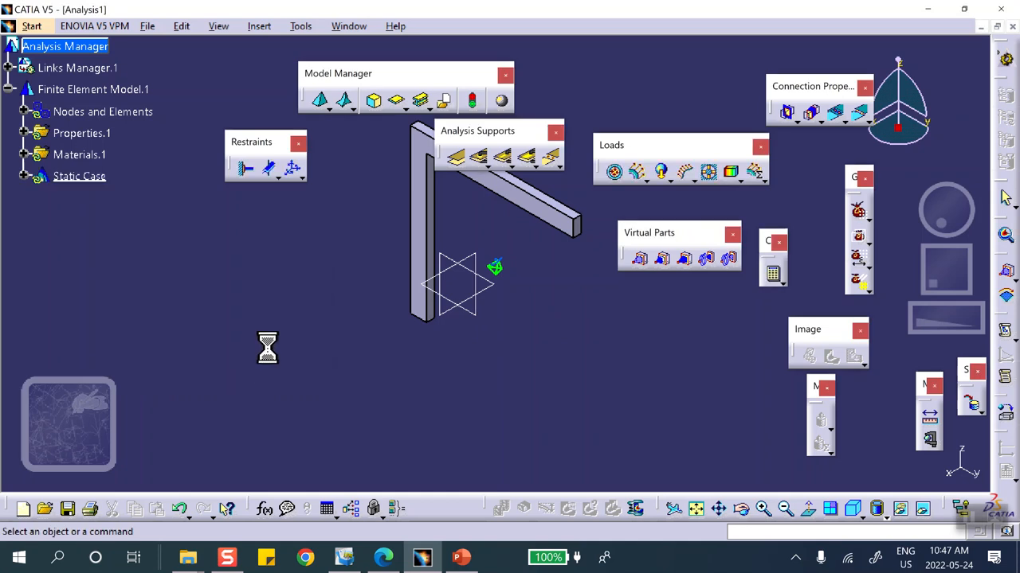
Apply a Surface Slider restraint to the large L-shaped back face of the bracket.
{"action": "middle_click_drag", "start_coordinate": [340, 303], "coordinate": [318, 393]}
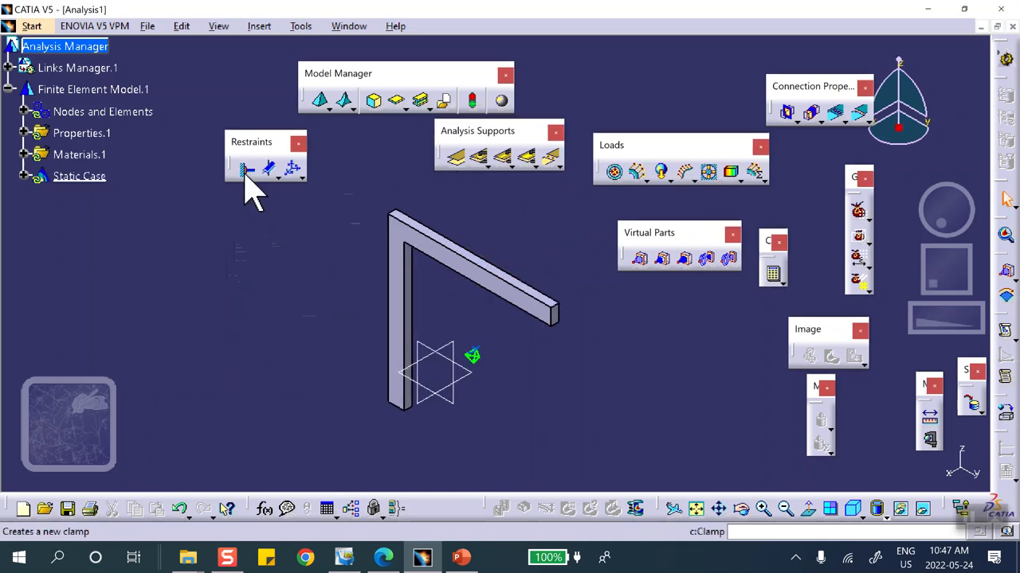
{"action": "left_click", "coordinate": [270, 168]}
{"action": "middle_click_drag", "start_coordinate": [603, 318], "coordinate": [422, 223]}
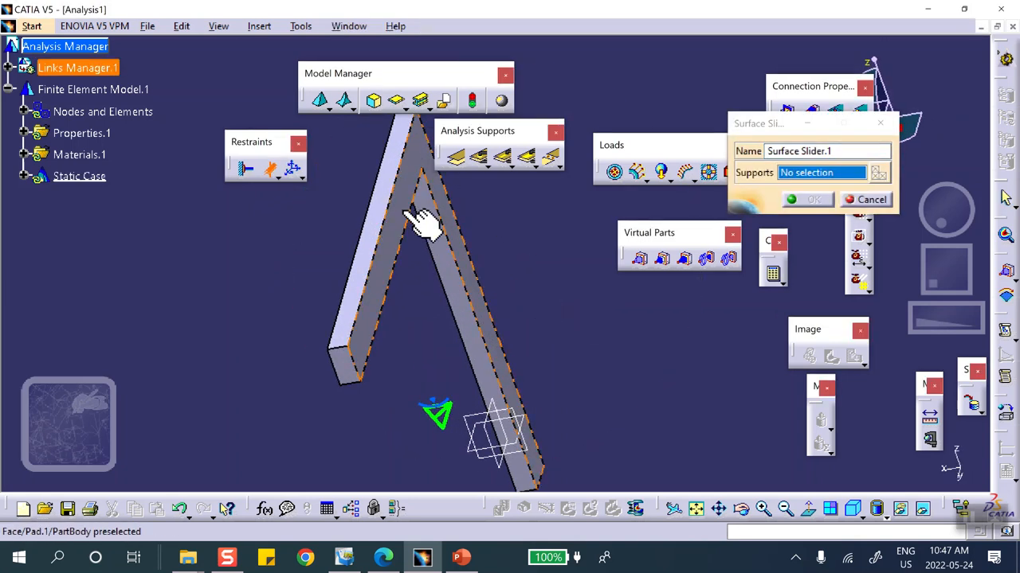
{"action": "left_click", "coordinate": [422, 223]}
{"action": "middle_click_drag", "start_coordinate": [398, 375], "coordinate": [504, 419]}
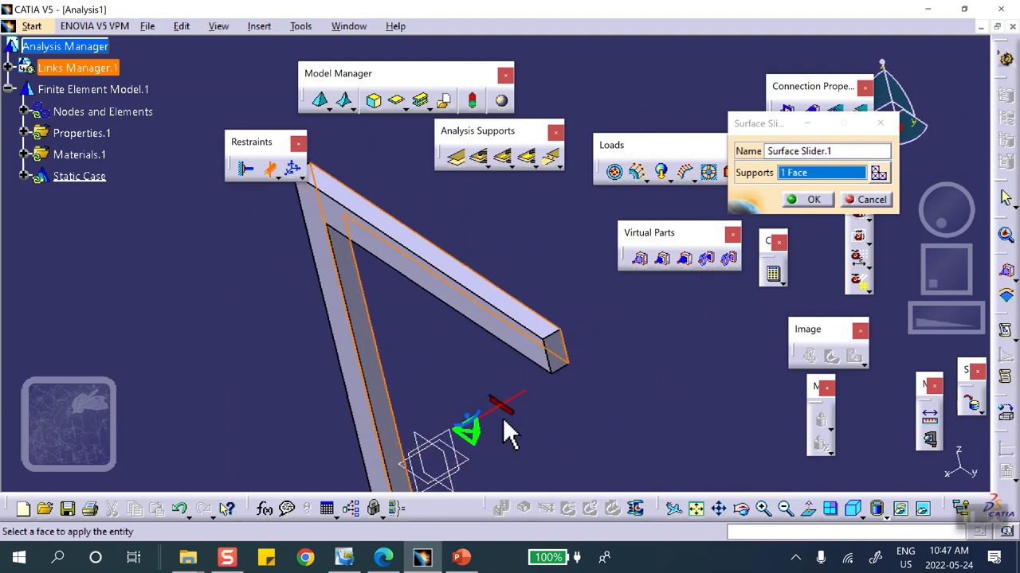
{"action": "middle_click_drag", "start_coordinate": [611, 338], "coordinate": [571, 264]}
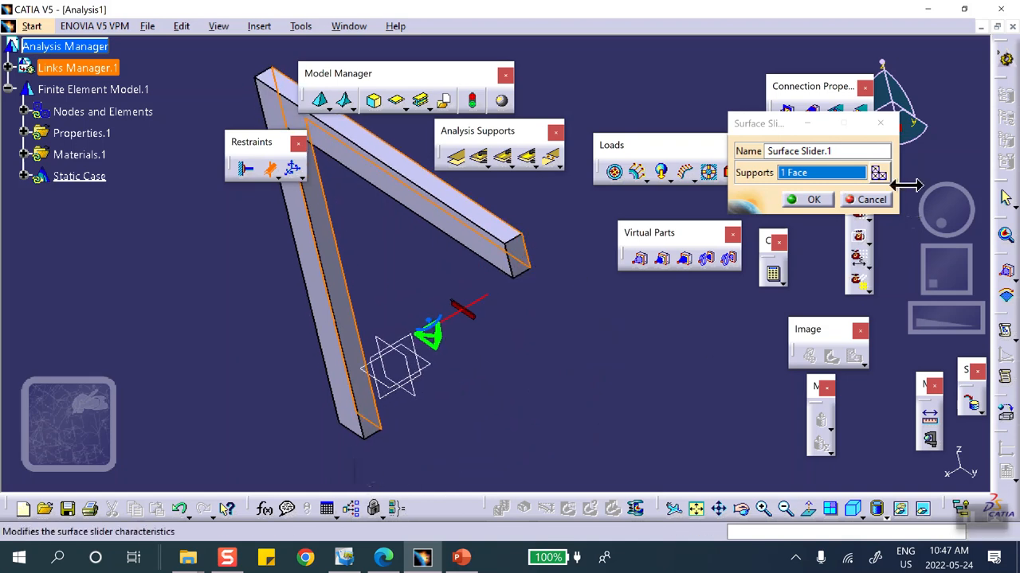
{"action": "left_click", "coordinate": [813, 200]}
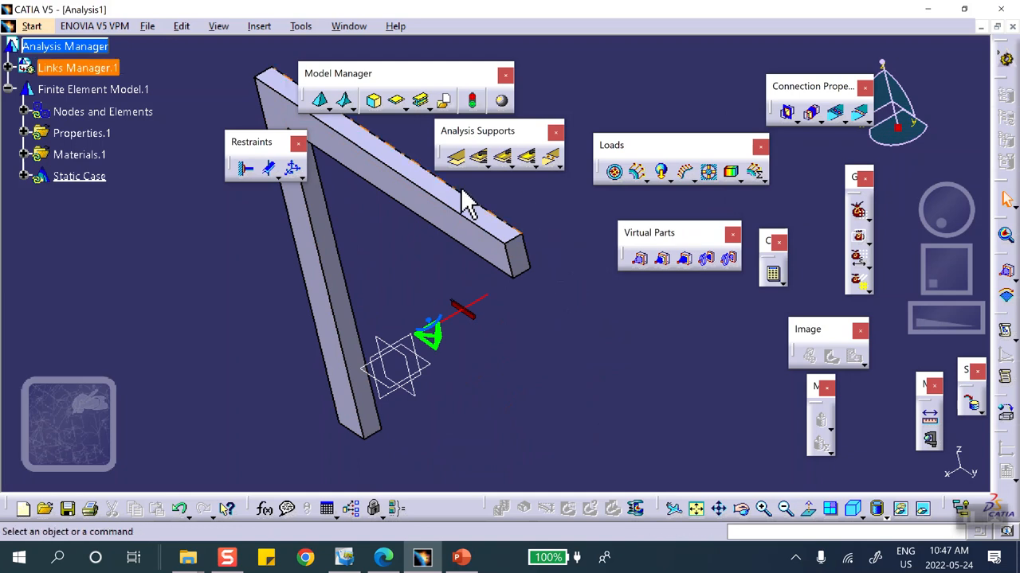
Apply a Surface Slider restraint to the end face of the bracket's horizontal arm.
{"action": "left_click", "coordinate": [269, 170]}
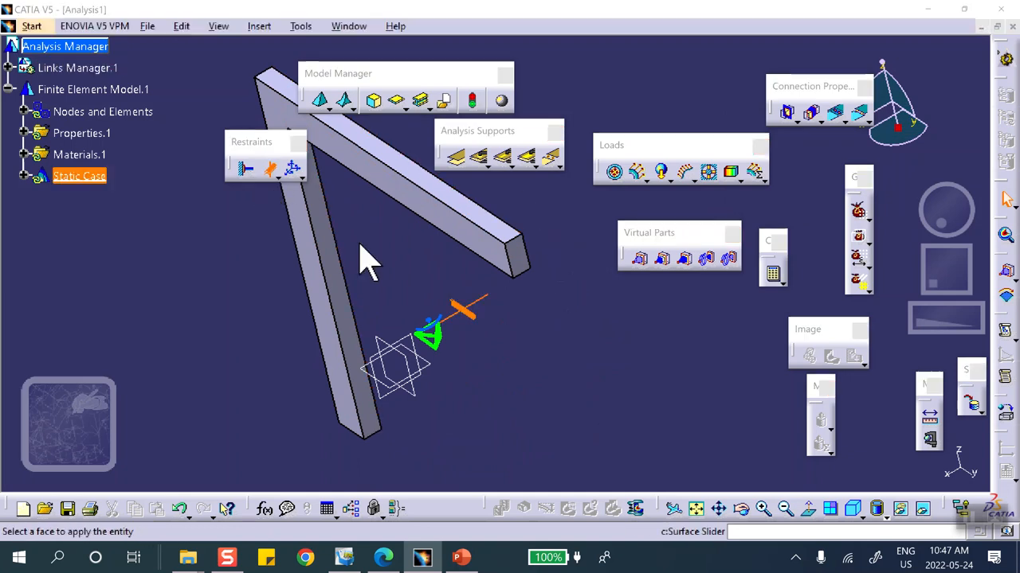
{"action": "left_click", "coordinate": [541, 267]}
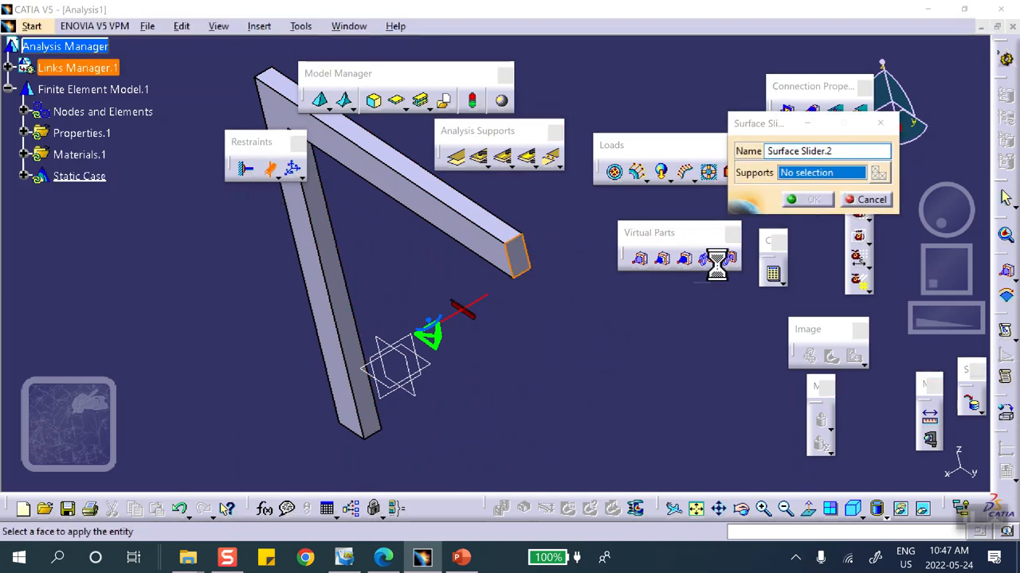
{"action": "left_click", "coordinate": [813, 200]}
Apply a Surface Slider restraint to the lower end face of the bracket's vertical leg.
{"action": "middle_click_drag", "start_coordinate": [489, 358], "coordinate": [466, 210]}
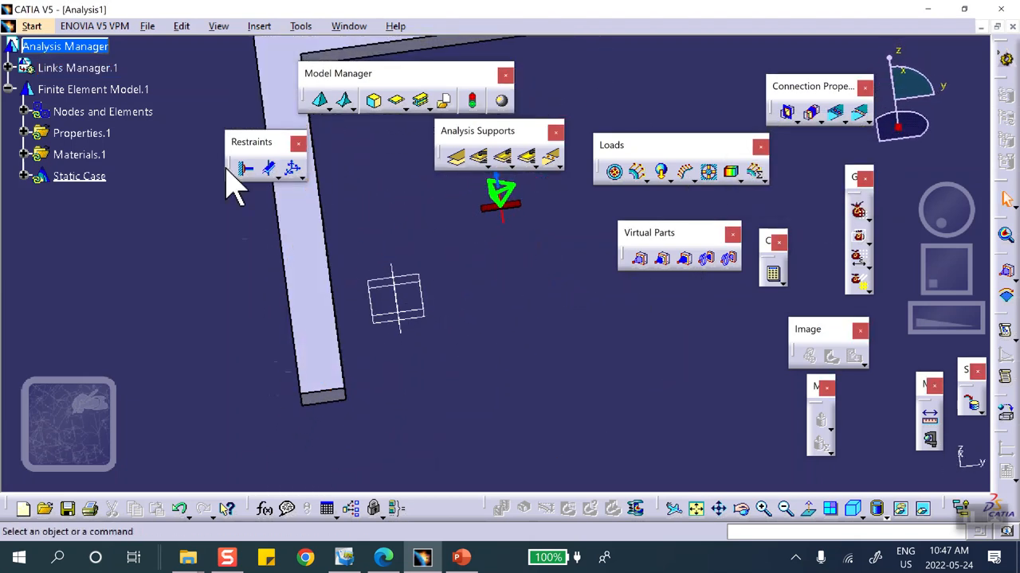
{"action": "left_click", "coordinate": [269, 169]}
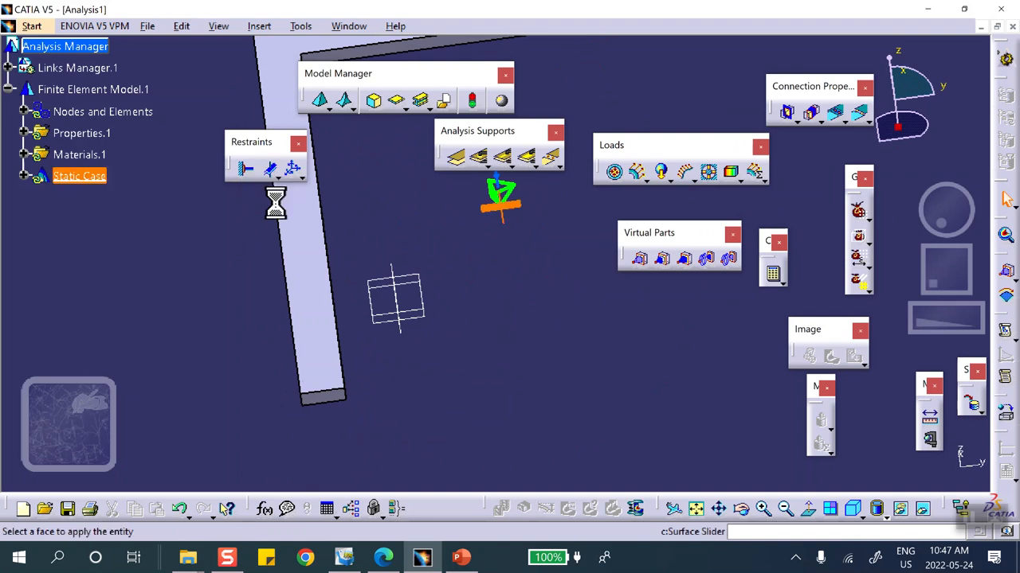
{"action": "left_click", "coordinate": [324, 396]}
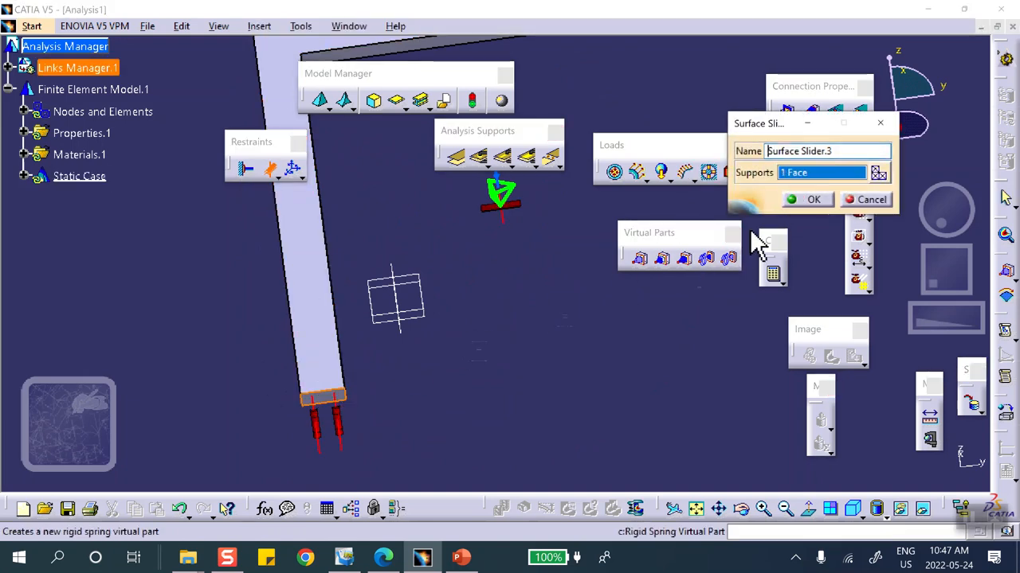
{"action": "left_click", "coordinate": [793, 199]}
Apply a distributed force of 1 lbf in Y, with zero X and Z, to the bracket's outer corner edge.
{"action": "middle_click_drag", "start_coordinate": [454, 278], "coordinate": [414, 325]}
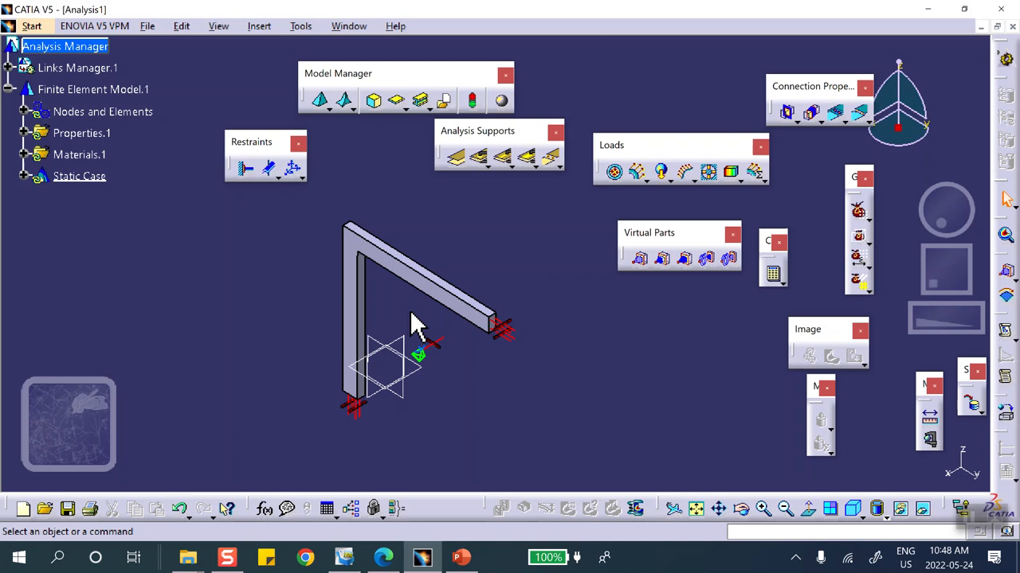
{"action": "left_click", "coordinate": [637, 172]}
{"action": "mouse_move", "coordinate": [389, 169]}
{"action": "middle_mouse_down"}
{"action": "mouse_move", "coordinate": [391, 220]}
{"action": "mouse_move", "coordinate": [394, 165]}
{"action": "middle_mouse_up"}
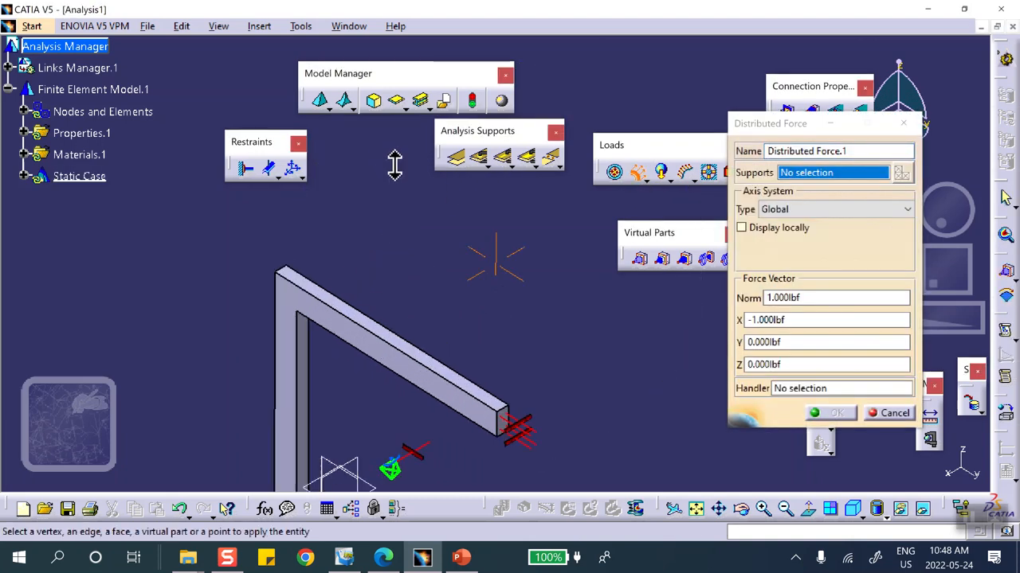
{"action": "left_click", "coordinate": [248, 269]}
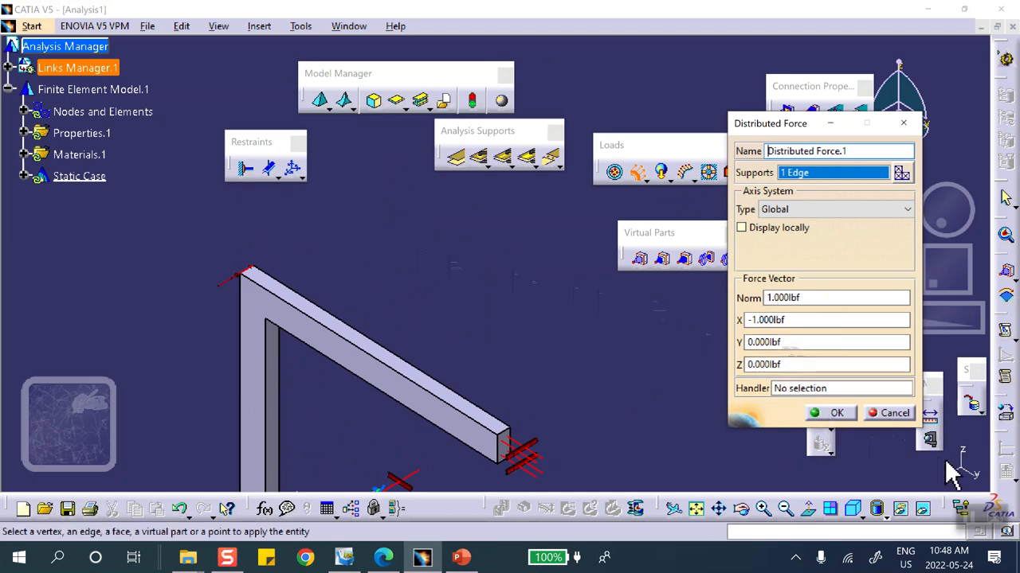
{"action": "middle_click_drag", "start_coordinate": [353, 318], "coordinate": [459, 335]}
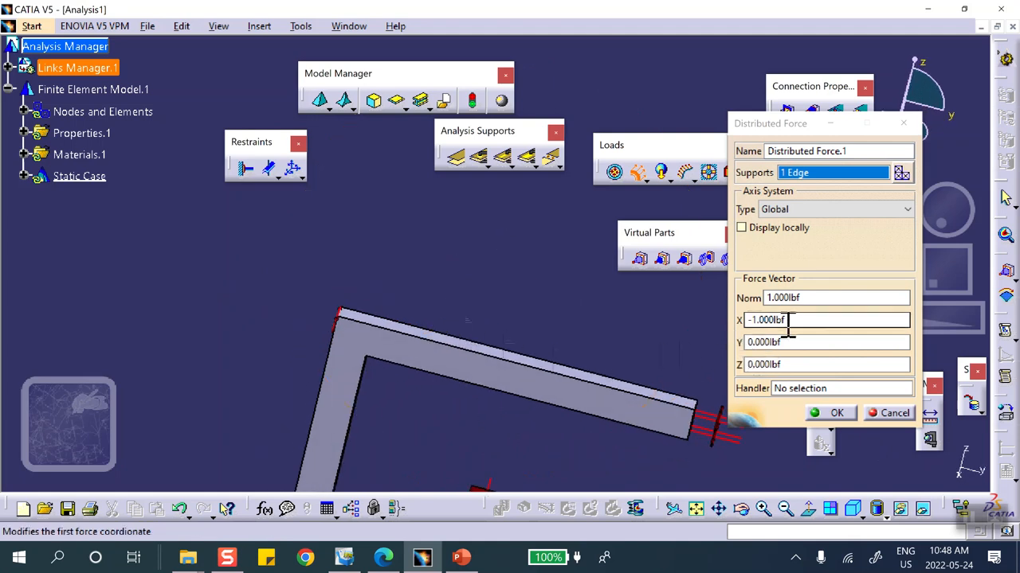
{"action": "middle_click_drag", "start_coordinate": [575, 316], "coordinate": [496, 330]}
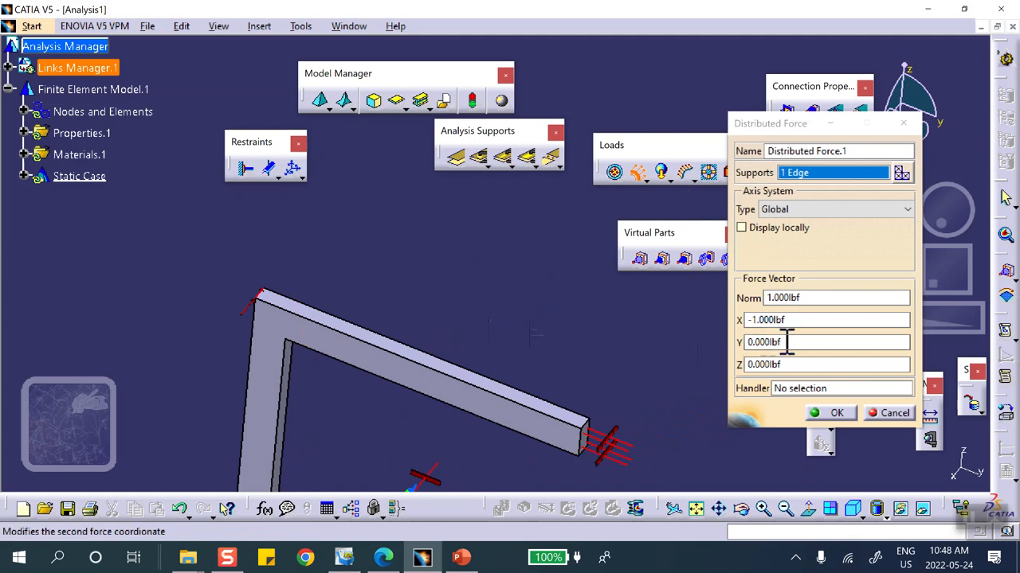
{"action": "left_click", "coordinate": [767, 321]}
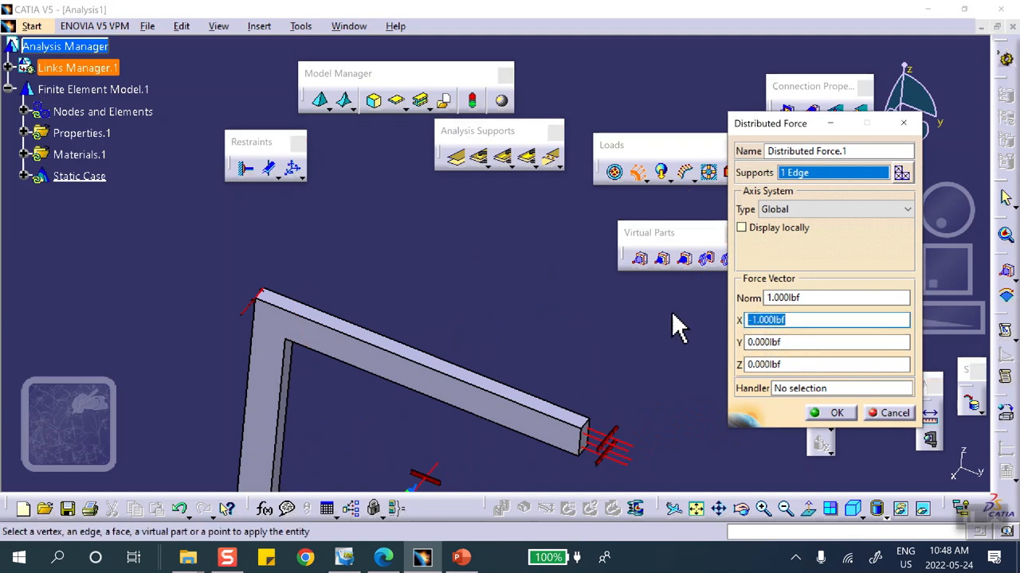
{"action": "type", "text": "-"}
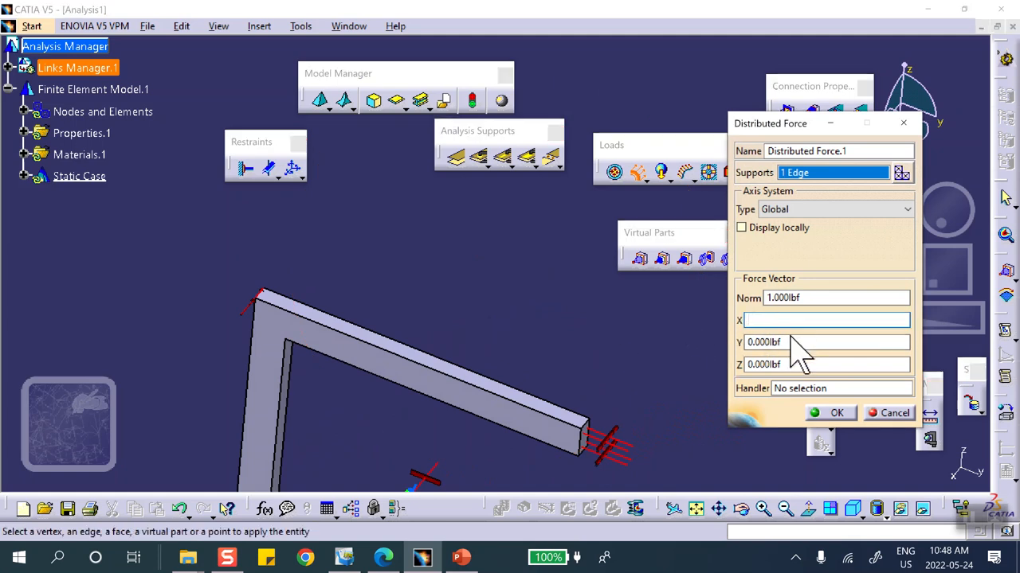
{"action": "left_click", "coordinate": [792, 346]}
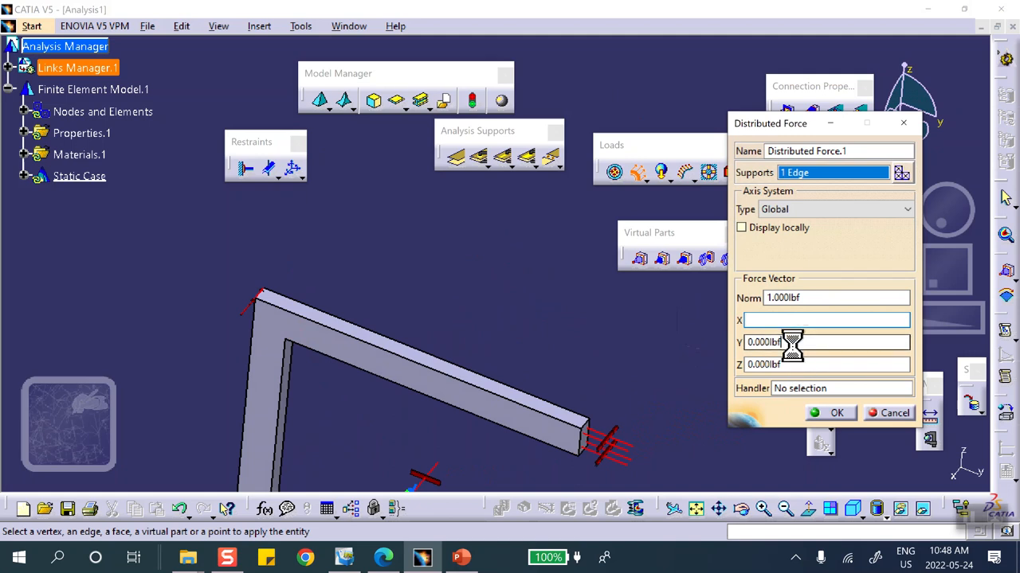
{"action": "type", "text": "1"}
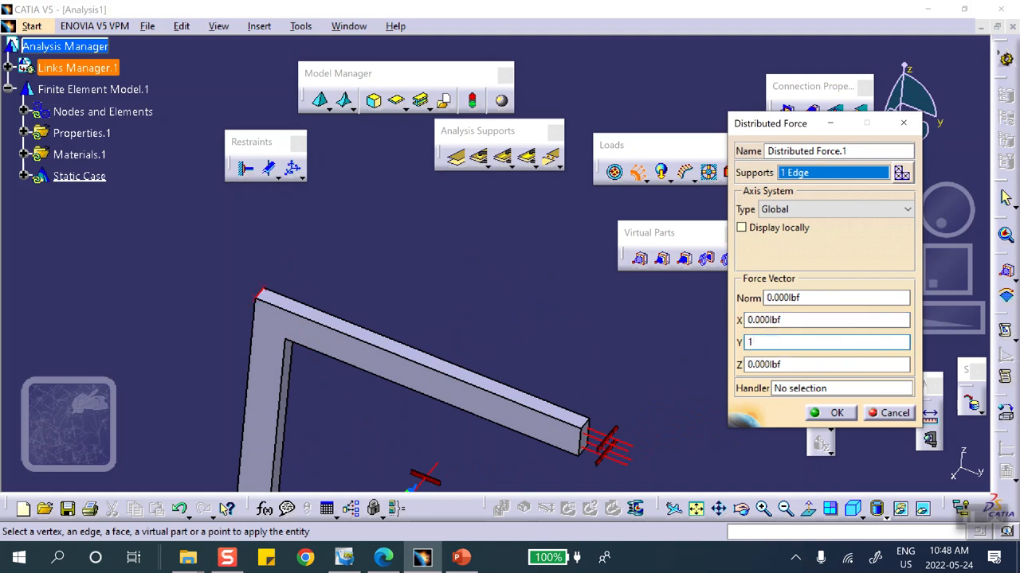
{"action": "left_click", "coordinate": [820, 365]}
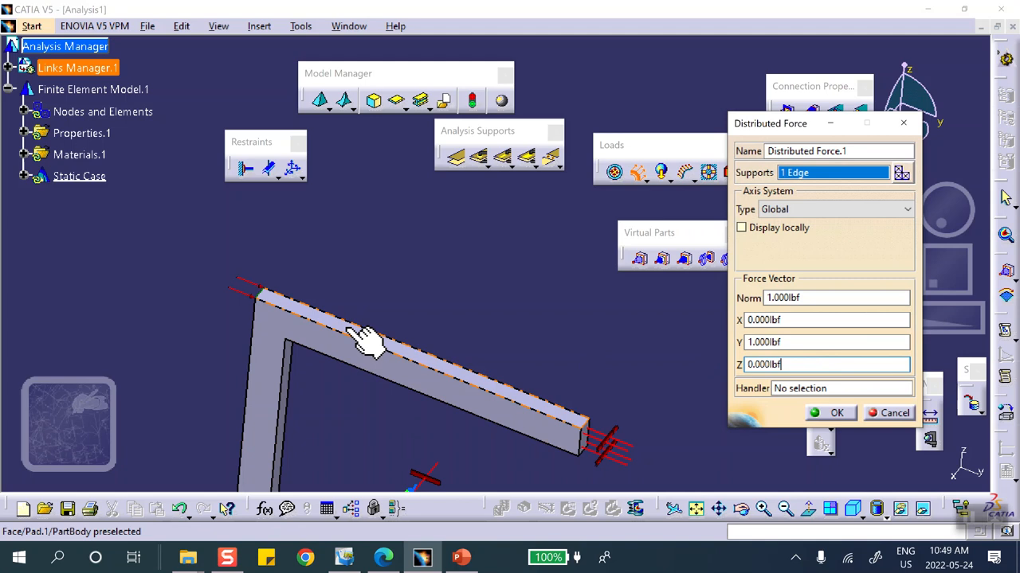
{"action": "left_click", "coordinate": [832, 413]}
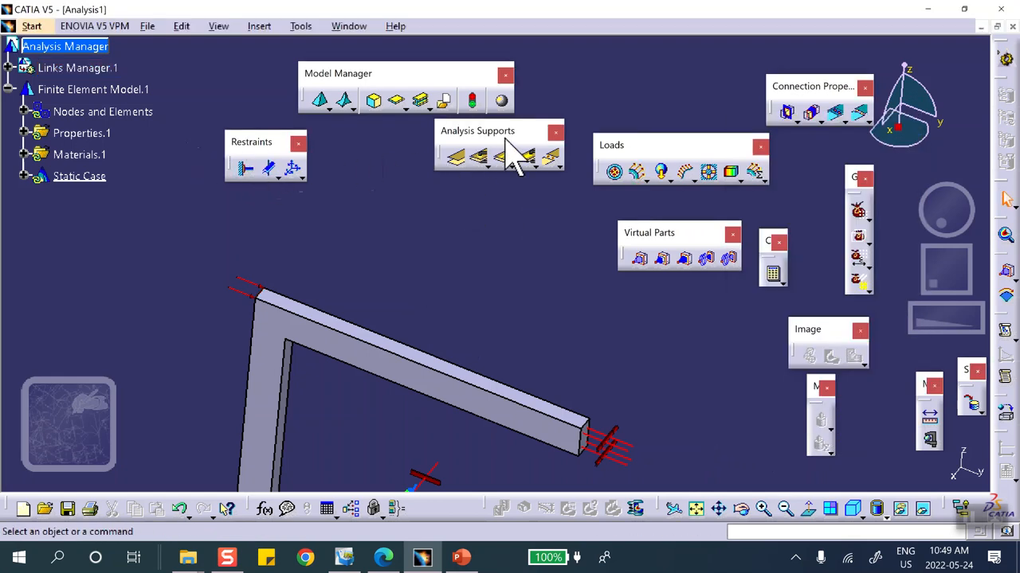
Add a second distributed force of -1 lbf in Z, with zero X and Y, on the same outer corner edge.
{"action": "left_click", "coordinate": [637, 171]}
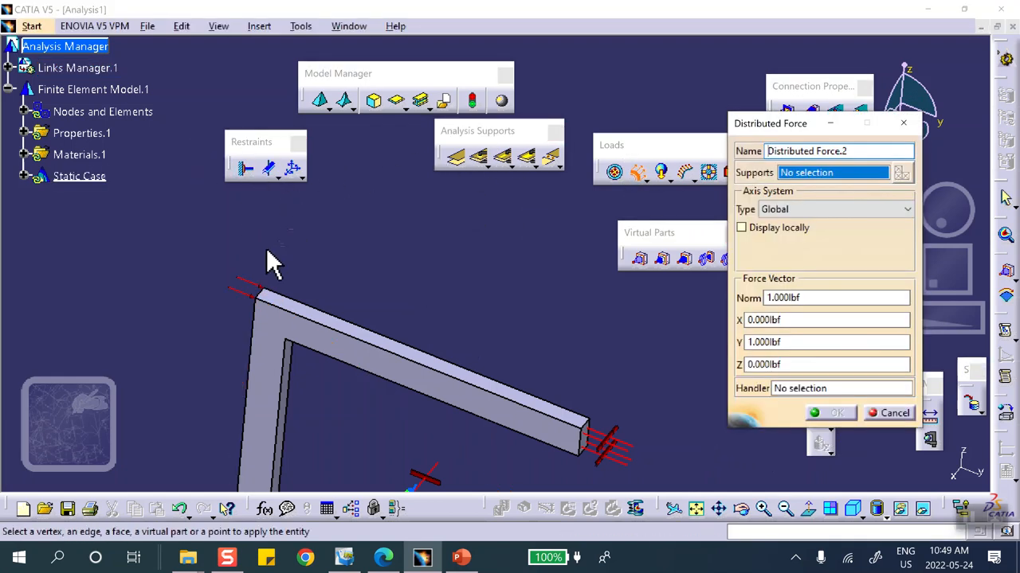
{"action": "left_click", "coordinate": [261, 294]}
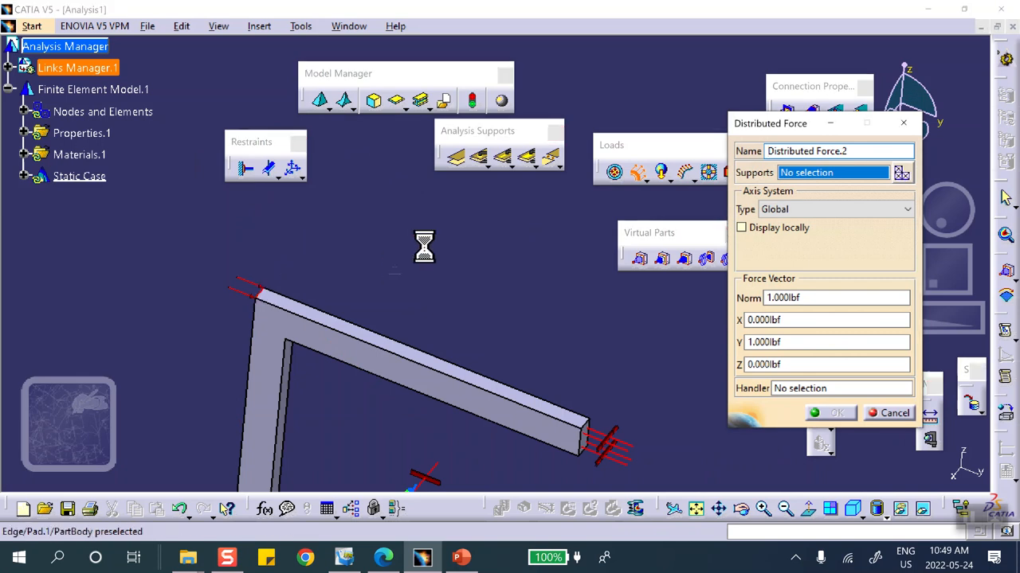
{"action": "double_click", "coordinate": [796, 342]}
{"action": "type", "text": "0"}
{"action": "left_click", "coordinate": [787, 364]}
{"action": "double_click", "coordinate": [790, 364]}
{"action": "type", "text": "-1"}
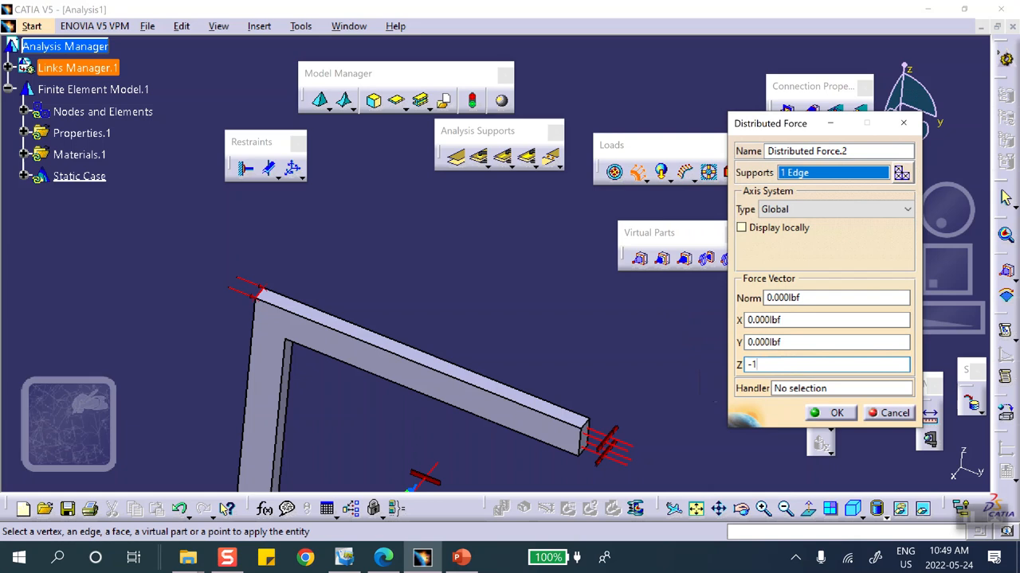
{"action": "left_click", "coordinate": [837, 412]}
Compute the static analysis with the All option and dismiss the warnings.
{"action": "middle_click_drag", "start_coordinate": [510, 339], "coordinate": [613, 296]}
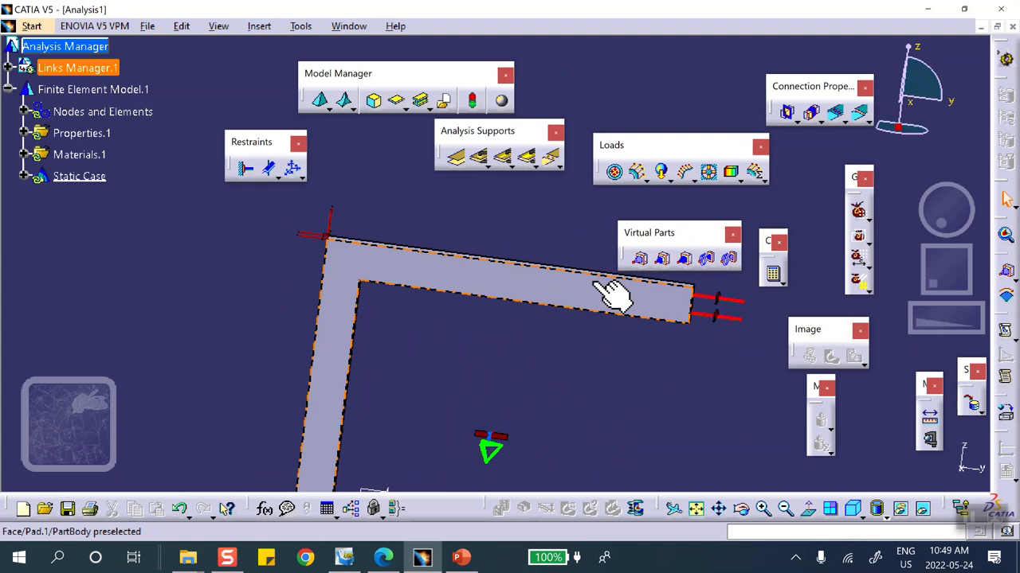
{"action": "middle_click_drag", "start_coordinate": [509, 298], "coordinate": [443, 304]}
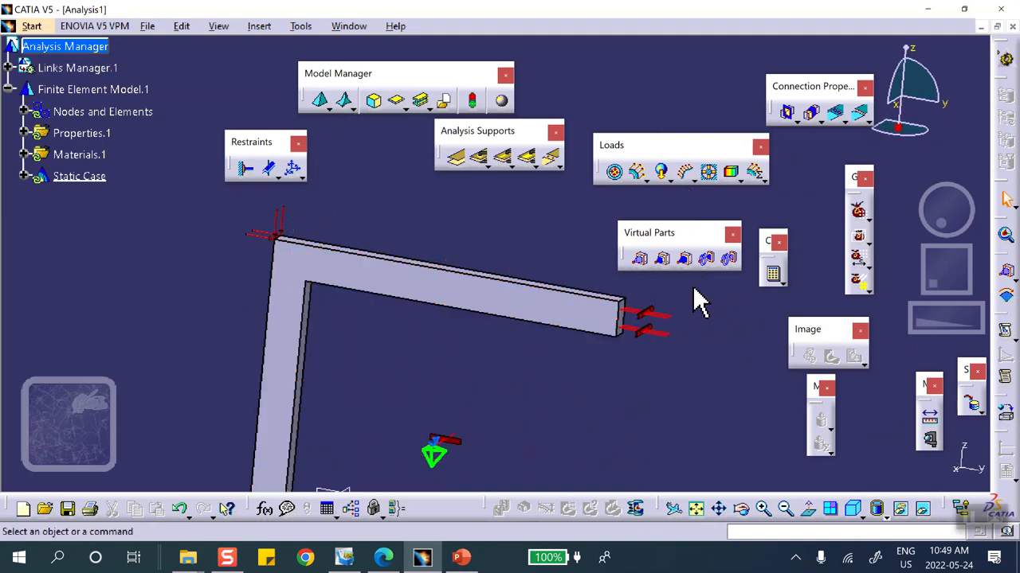
{"action": "left_click", "coordinate": [772, 275]}
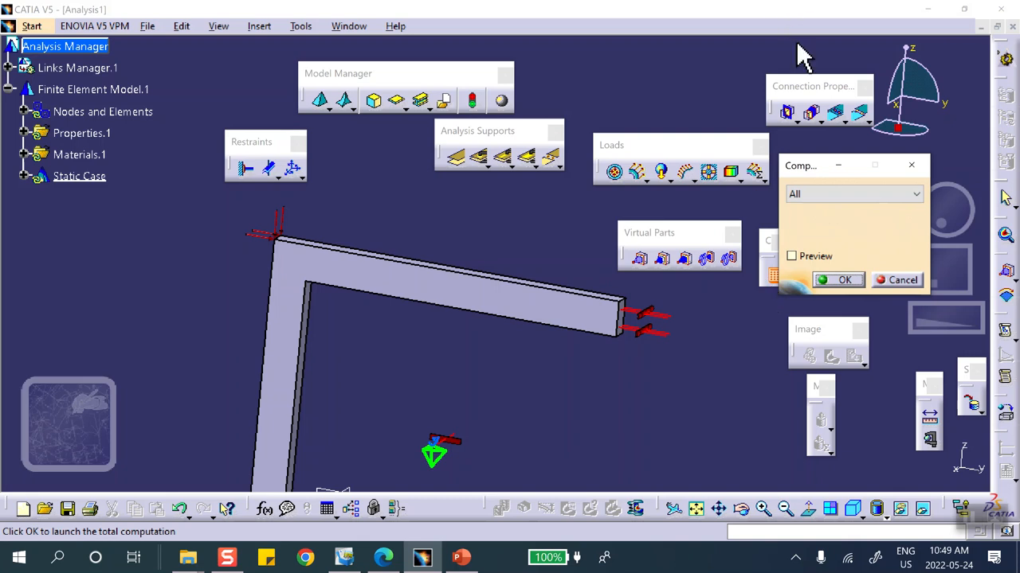
{"action": "left_click", "coordinate": [846, 280]}
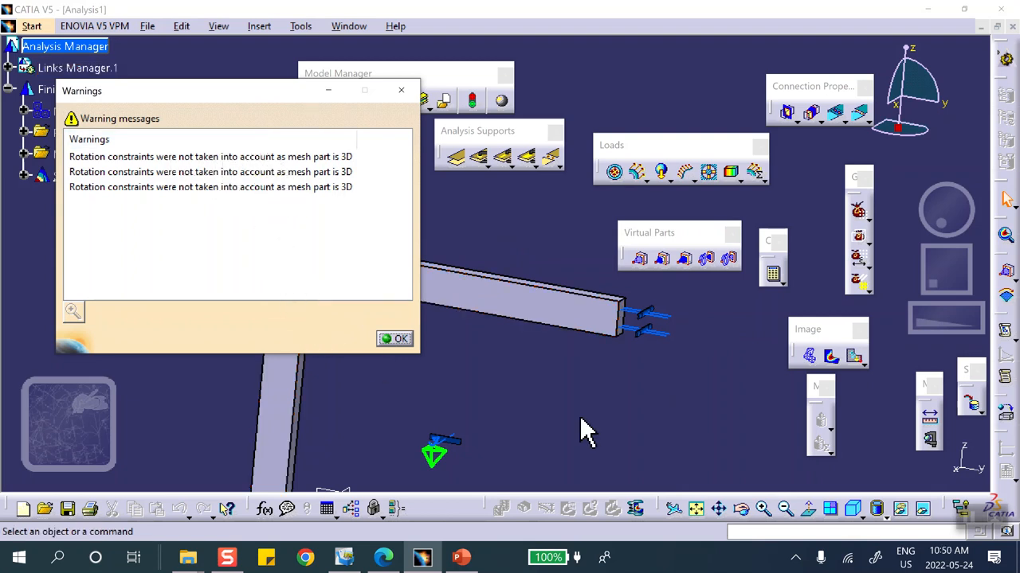
{"action": "left_click", "coordinate": [398, 339]}
Display the deformed mesh and animate it, and expand the Static Case in the tree after closing the animation.
{"action": "middle_click_drag", "start_coordinate": [441, 216], "coordinate": [421, 228]}
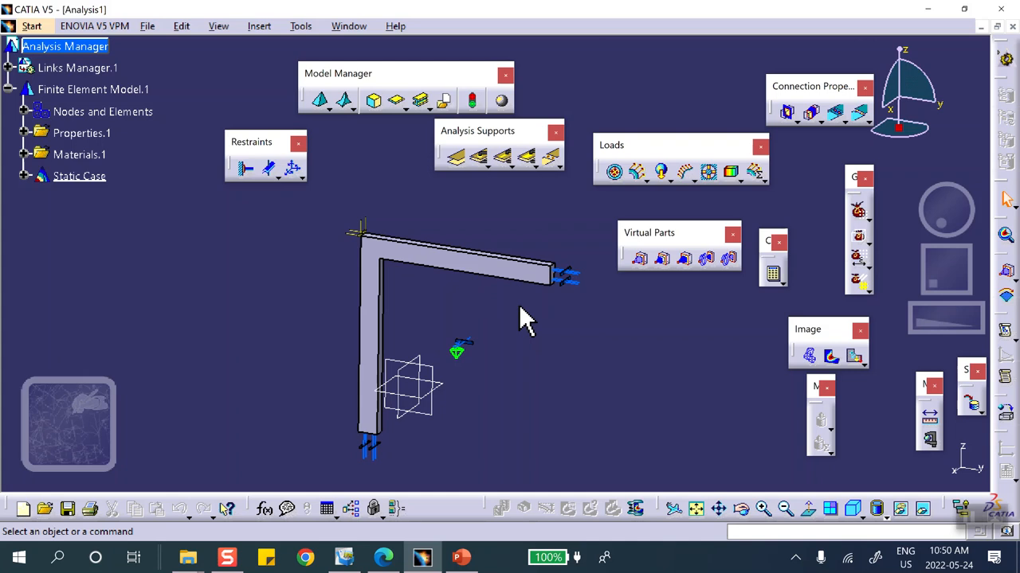
{"action": "left_click", "coordinate": [809, 356]}
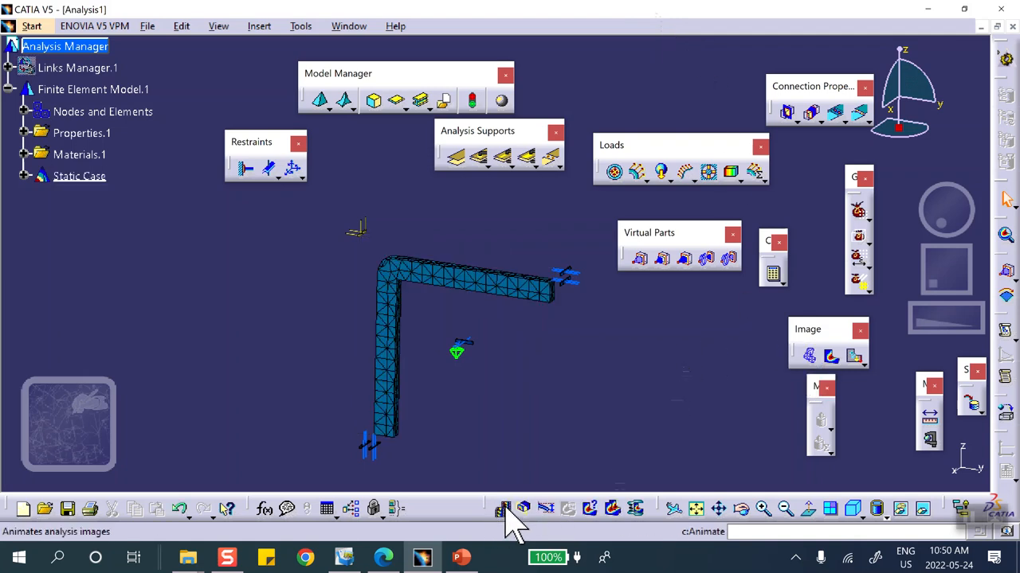
{"action": "left_click", "coordinate": [504, 509]}
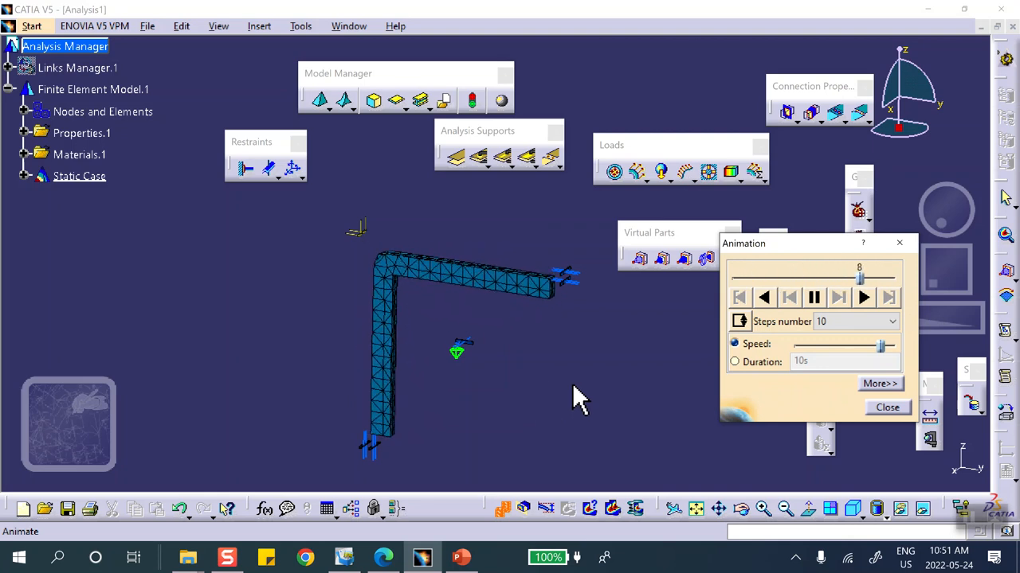
{"action": "left_click", "coordinate": [813, 297]}
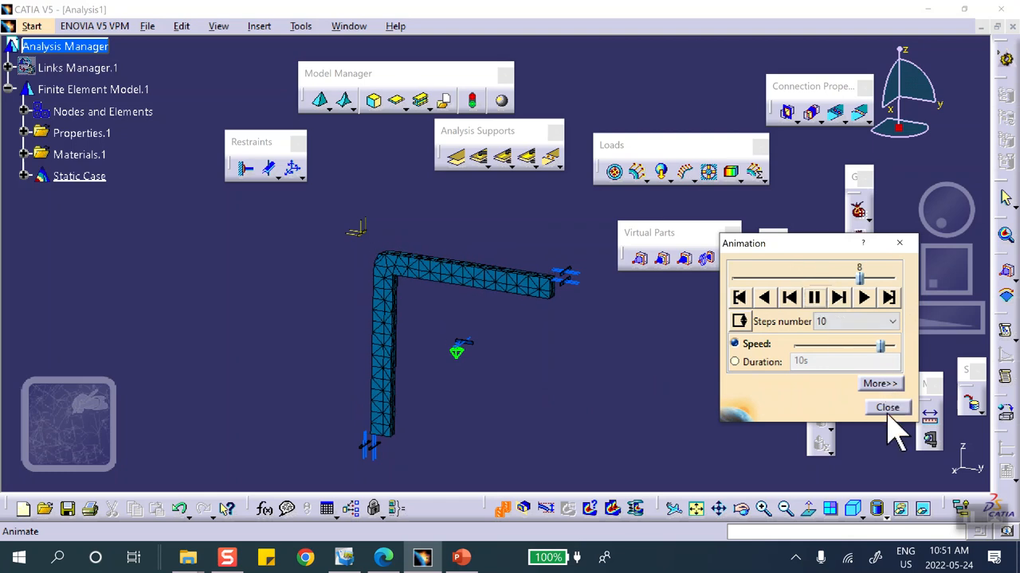
{"action": "left_click", "coordinate": [888, 408]}
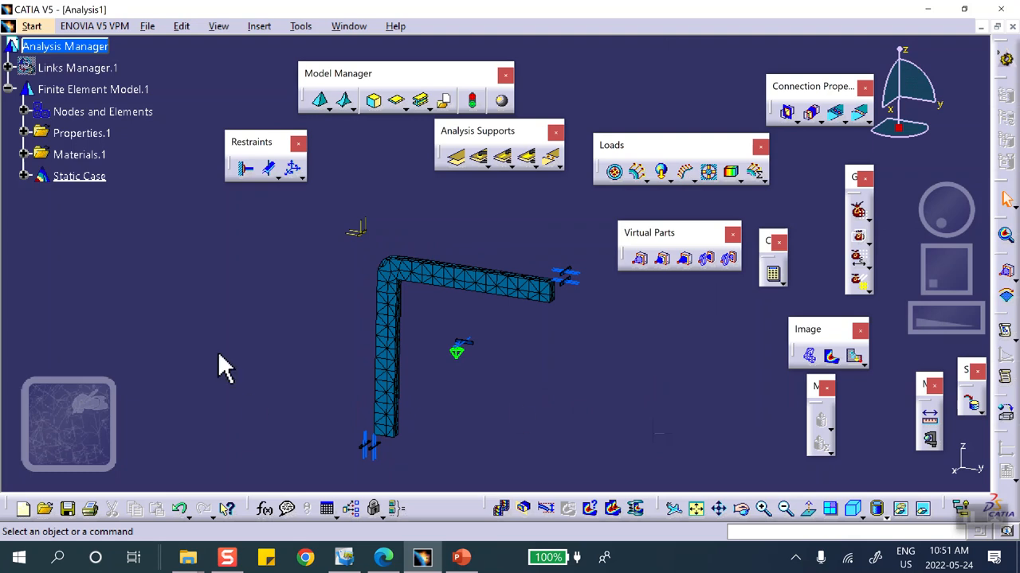
{"action": "left_click", "coordinate": [24, 176]}
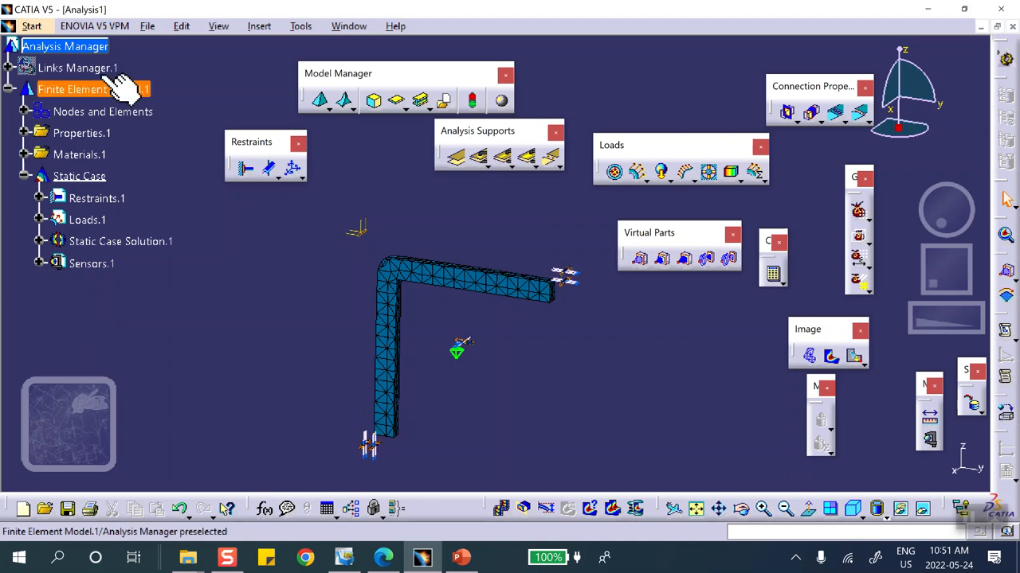
{"action": "left_click", "coordinate": [260, 30]}
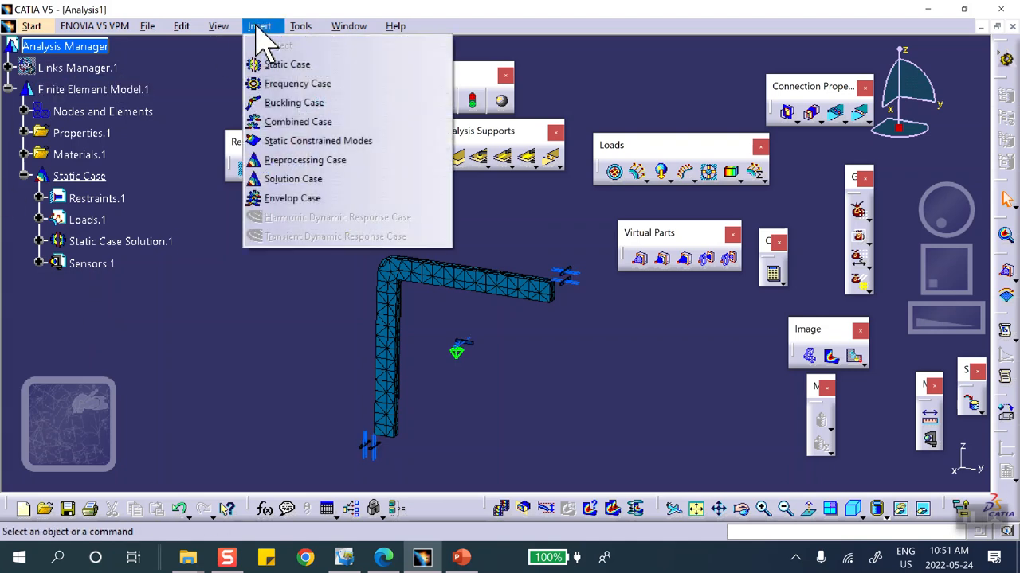
{"action": "left_click", "coordinate": [280, 121]}
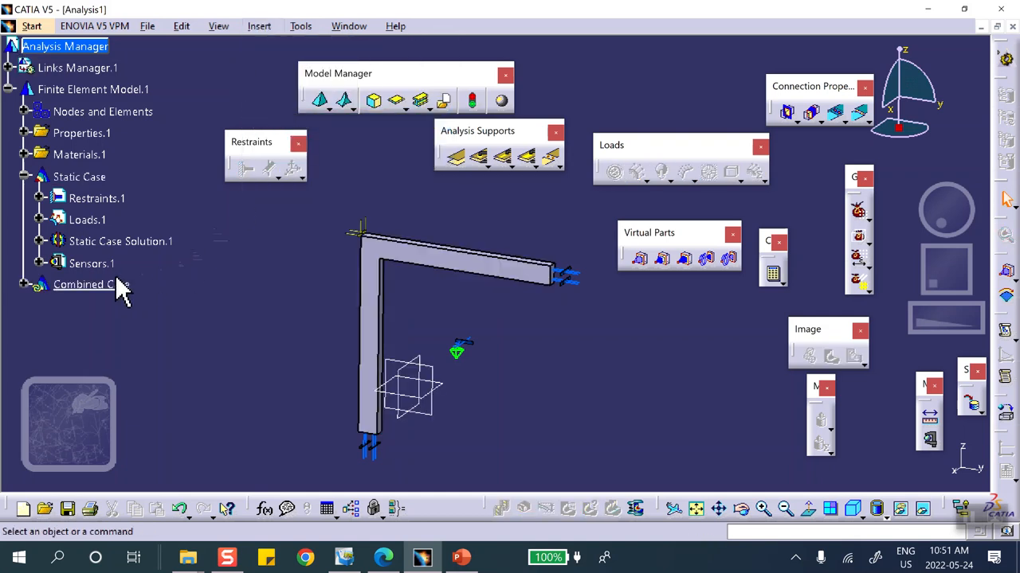
{"action": "left_click", "coordinate": [23, 285]}
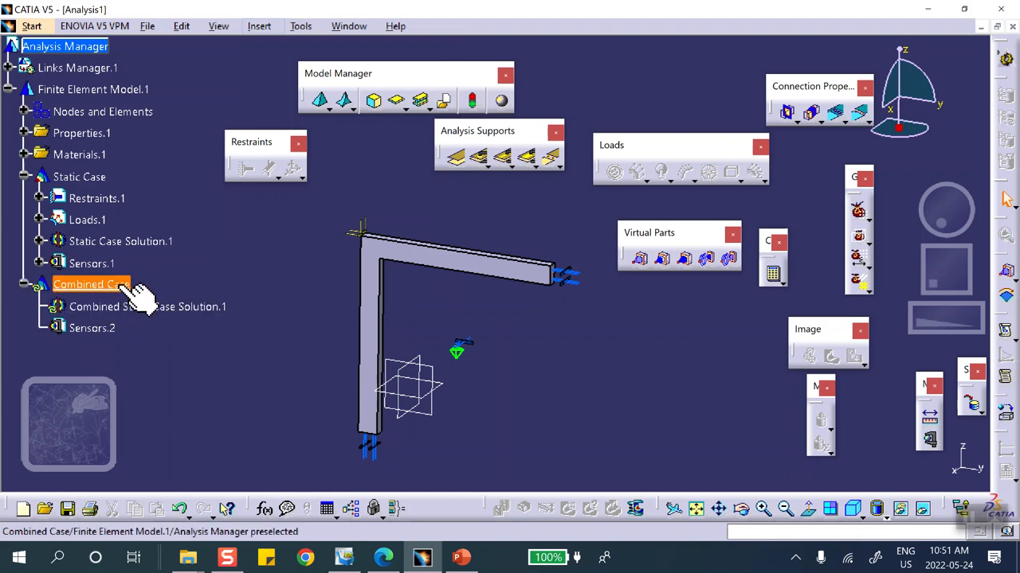
{"action": "left_click", "coordinate": [178, 509]}
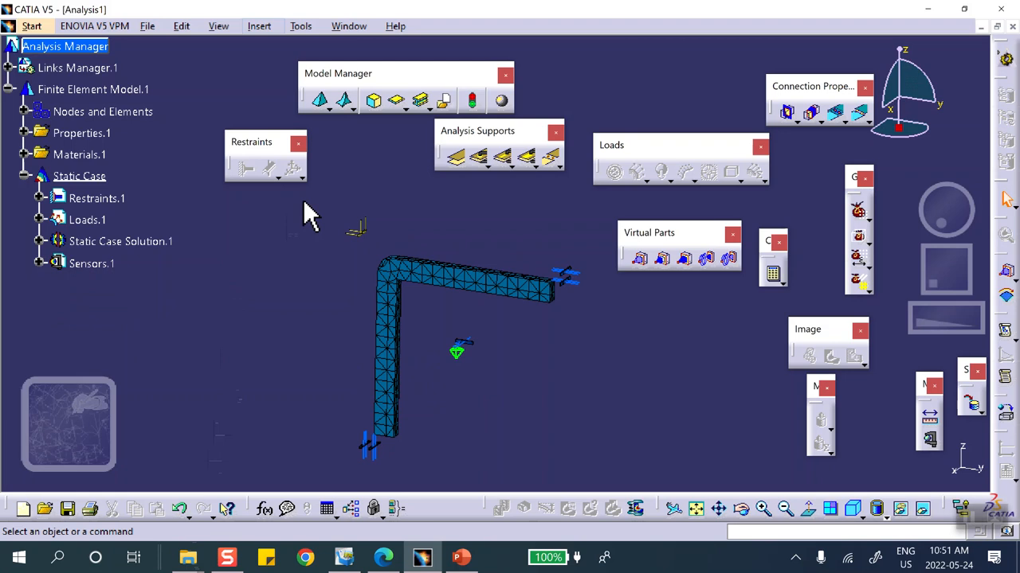
Insert a Buckling Case that references Static Case Solution.1 and compute it with the All option.
{"action": "left_click", "coordinate": [259, 26]}
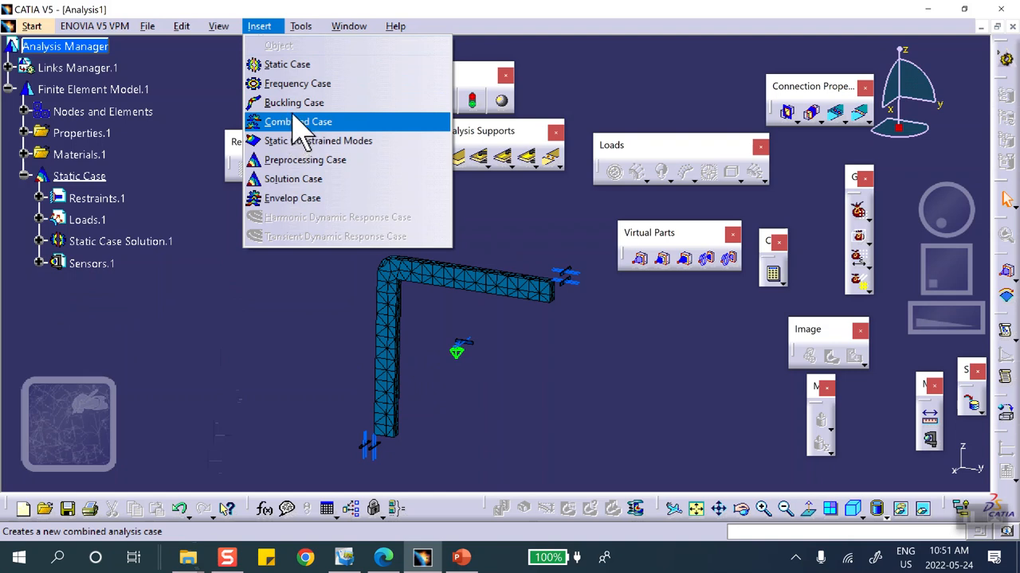
{"action": "left_click", "coordinate": [303, 104]}
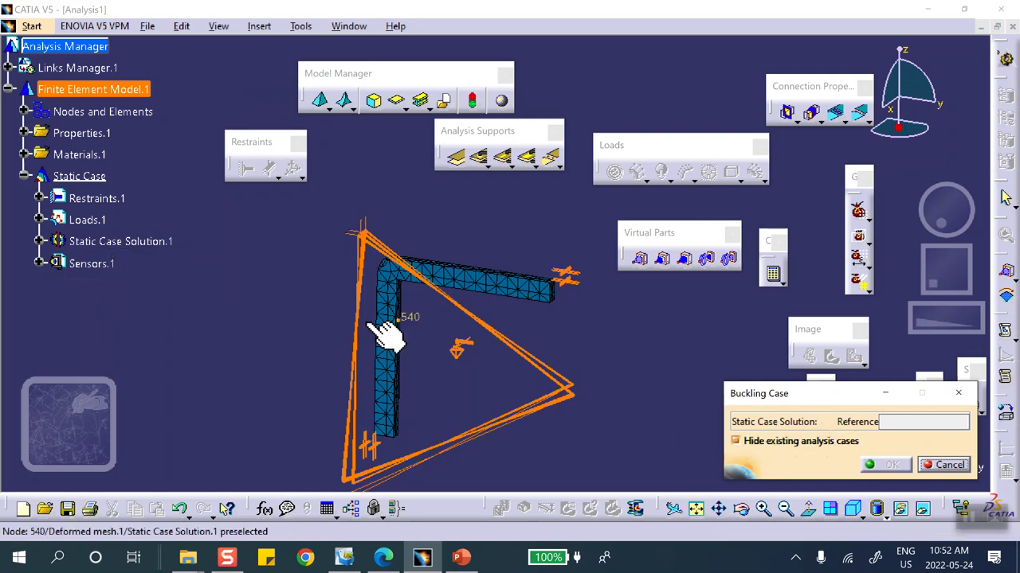
{"action": "left_click", "coordinate": [108, 242]}
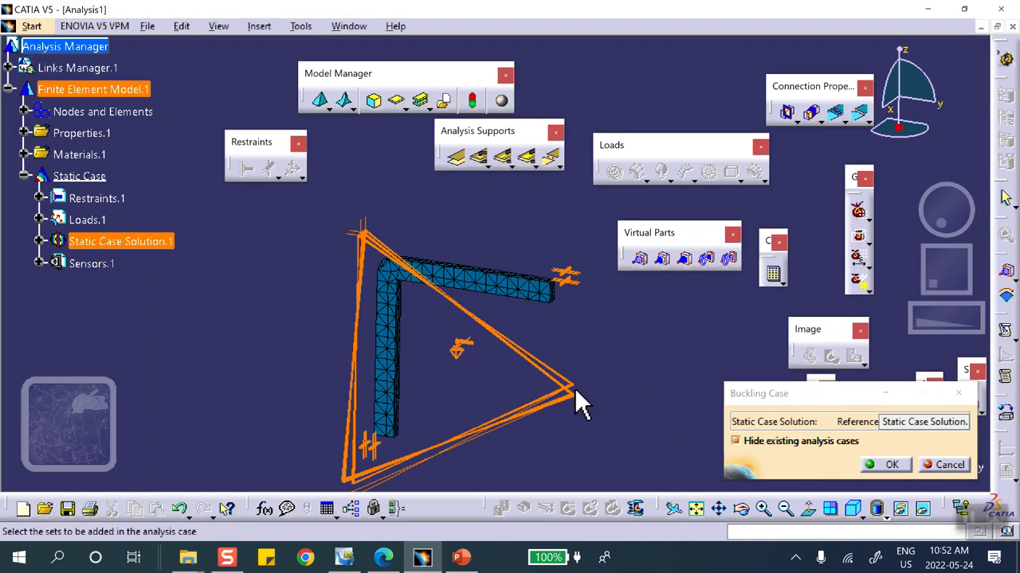
{"action": "left_click", "coordinate": [887, 465]}
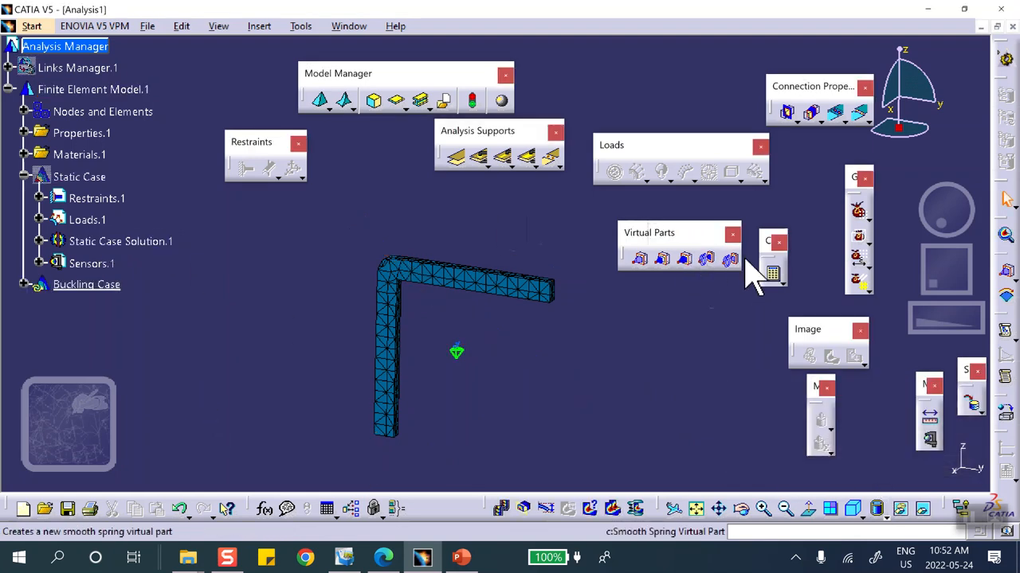
{"action": "left_click", "coordinate": [775, 277]}
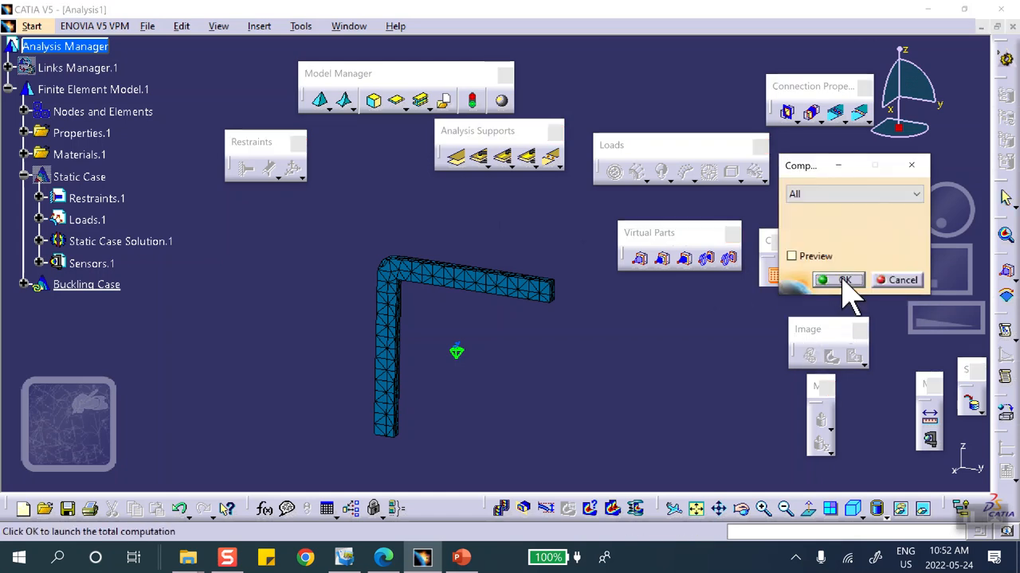
{"action": "left_click", "coordinate": [842, 279]}
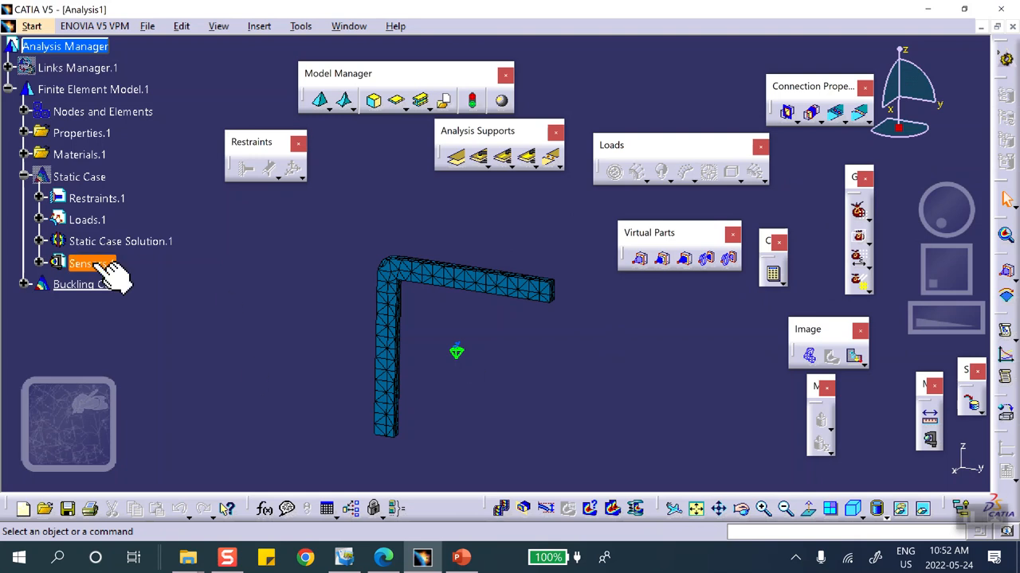
Deactivate the deformed mesh image under Static Case Solution.1 and display the deformed mesh of the Buckling Case.
{"action": "left_click", "coordinate": [40, 241]}
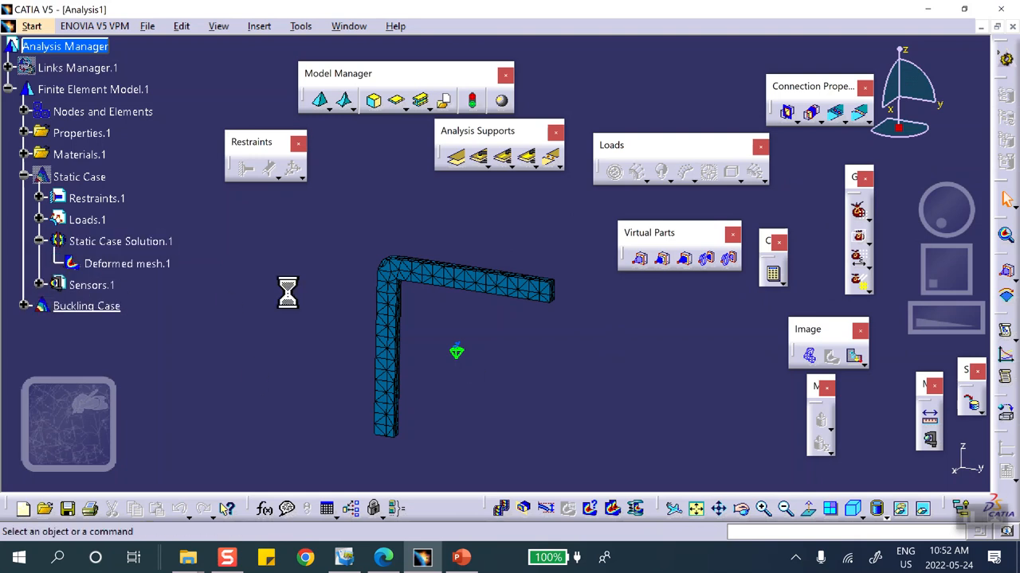
{"action": "right_click", "coordinate": [136, 269]}
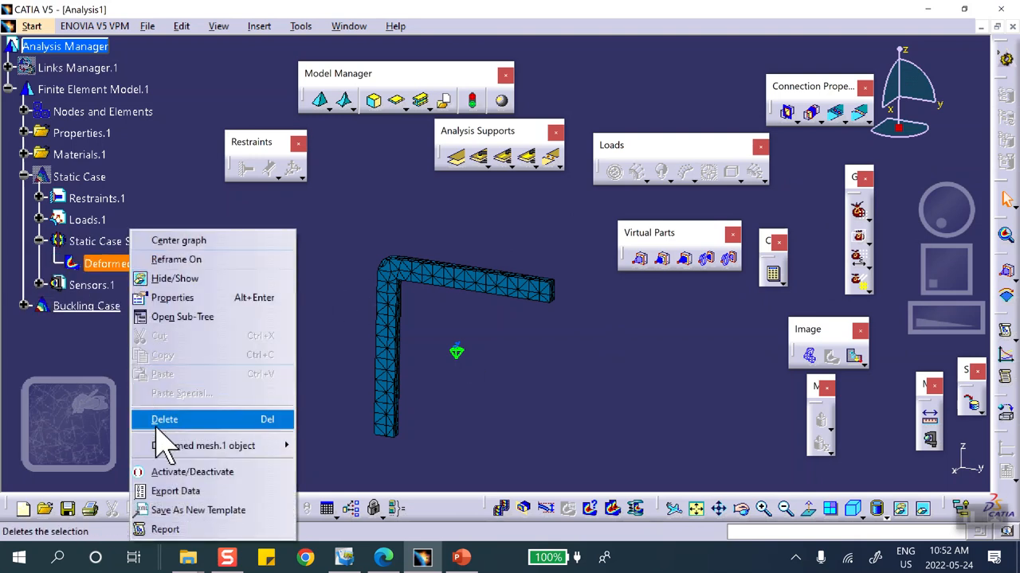
{"action": "left_click", "coordinate": [165, 470]}
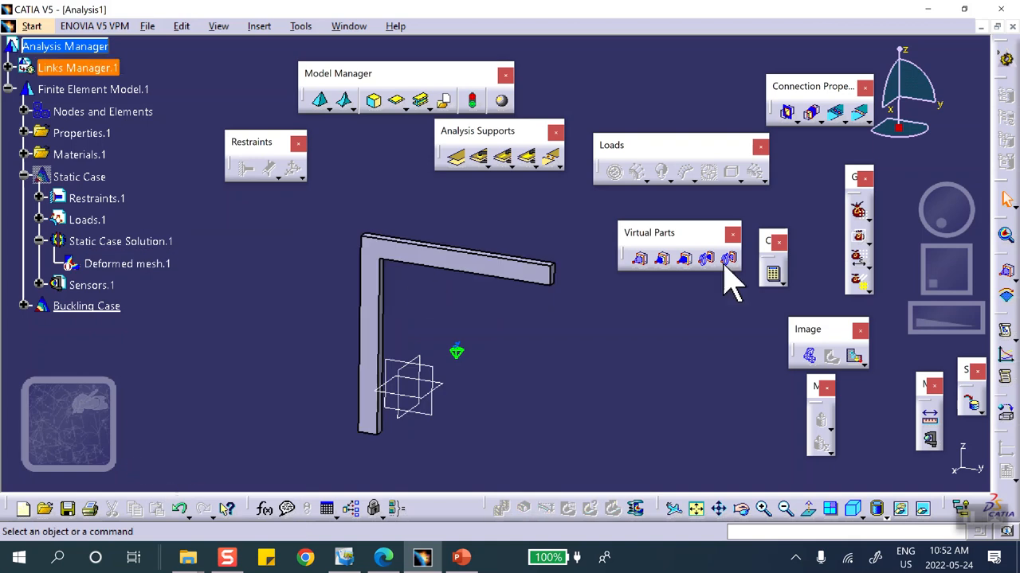
{"action": "left_click", "coordinate": [809, 357]}
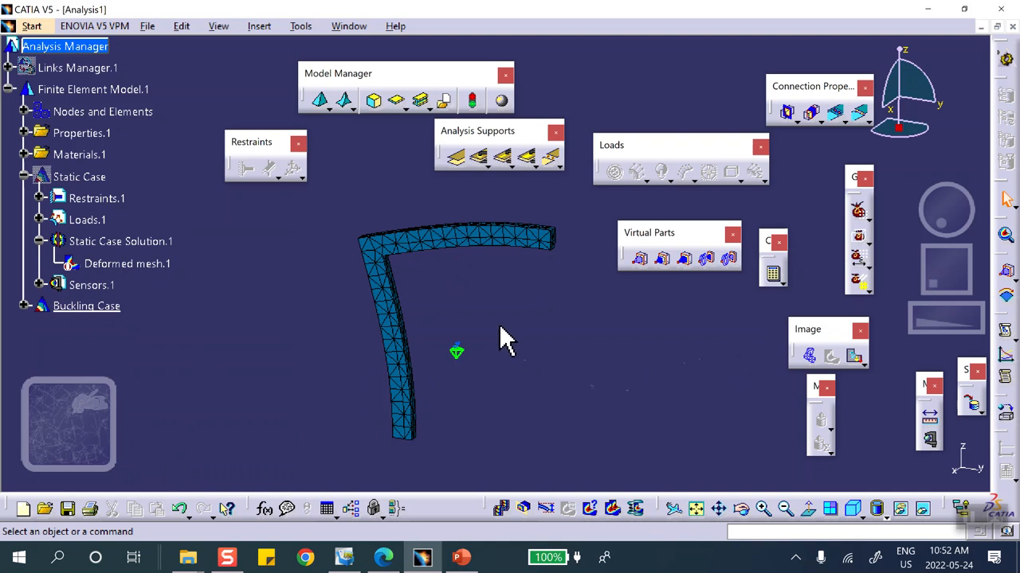
Open the buckling solution's deformed mesh image for editing and compare the occurrence shapes of mode 2 and mode 1.
{"action": "left_click", "coordinate": [24, 306]}
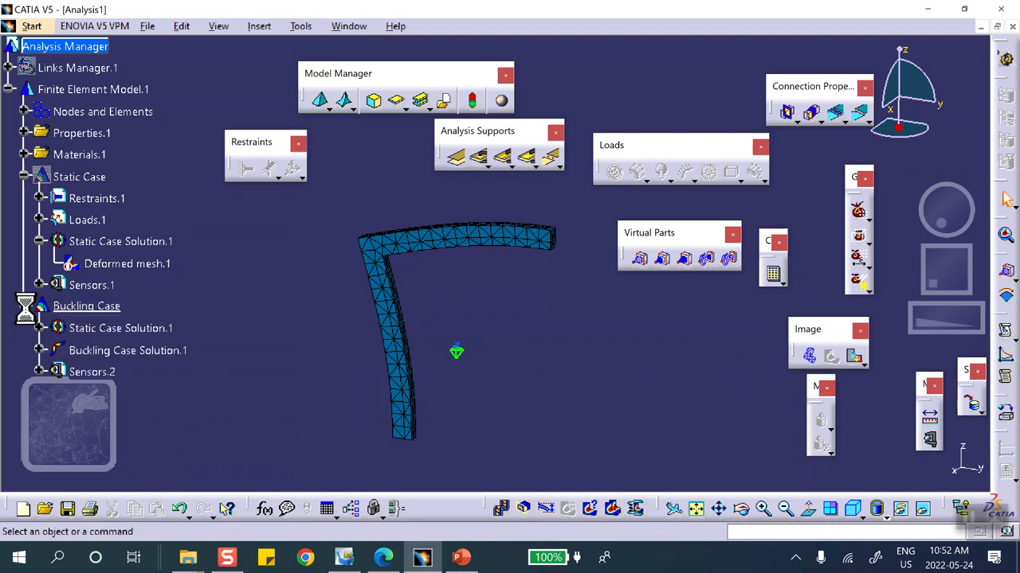
{"action": "scroll", "coordinate": [159, 298], "scroll_direction": "down", "scroll_amount": 1}
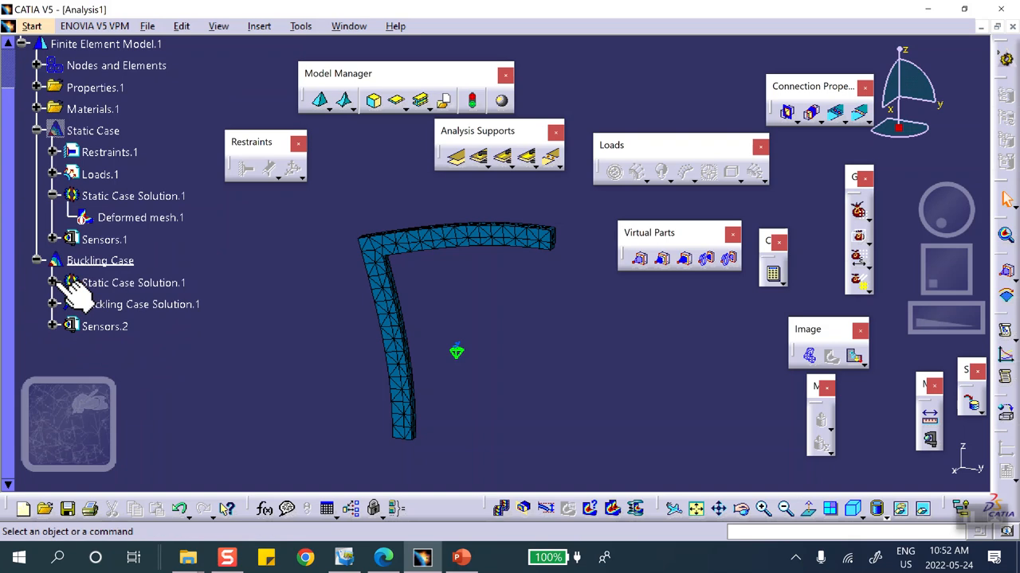
{"action": "left_click", "coordinate": [52, 305]}
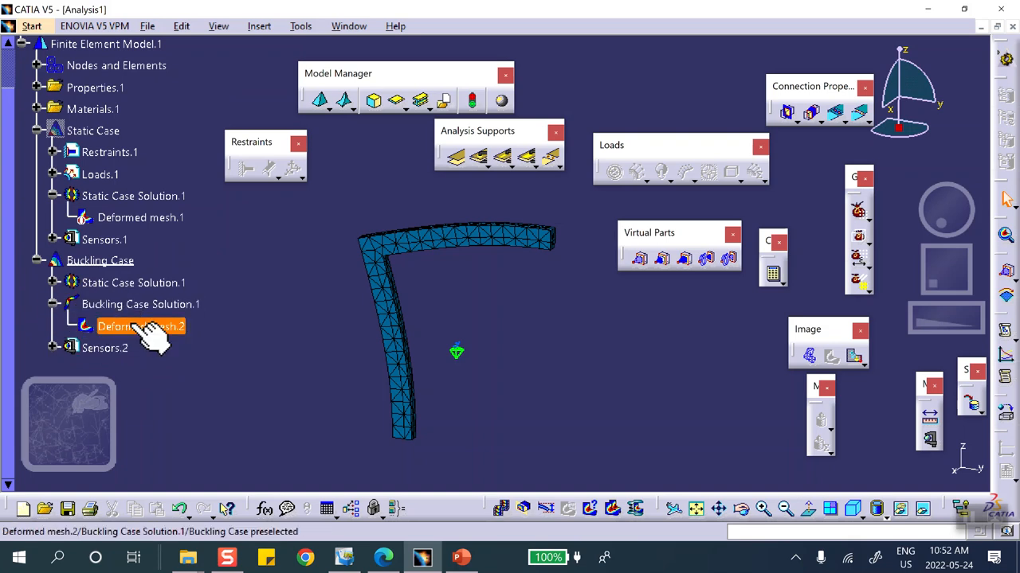
{"action": "double_click", "coordinate": [144, 328]}
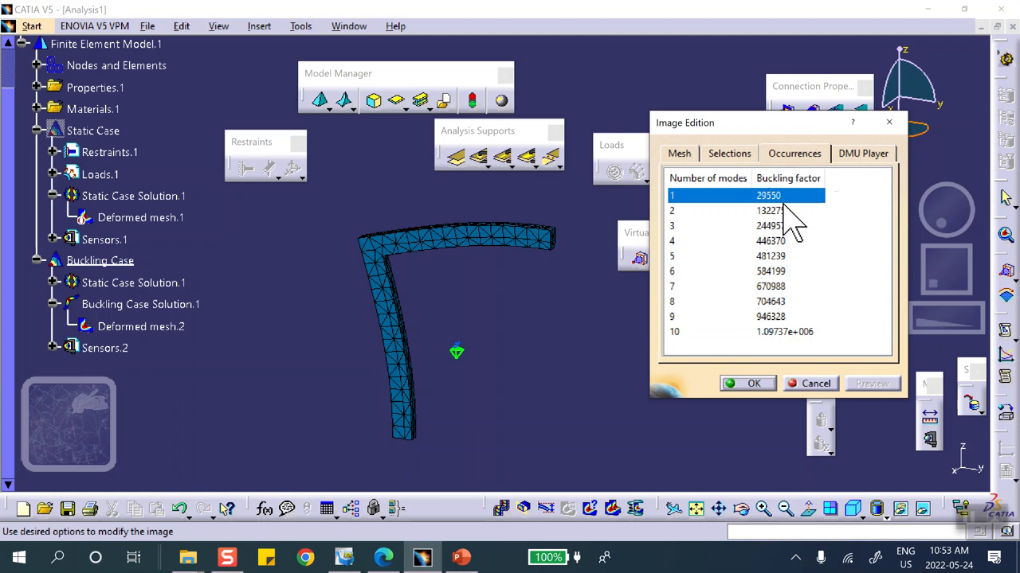
{"action": "left_click", "coordinate": [773, 211]}
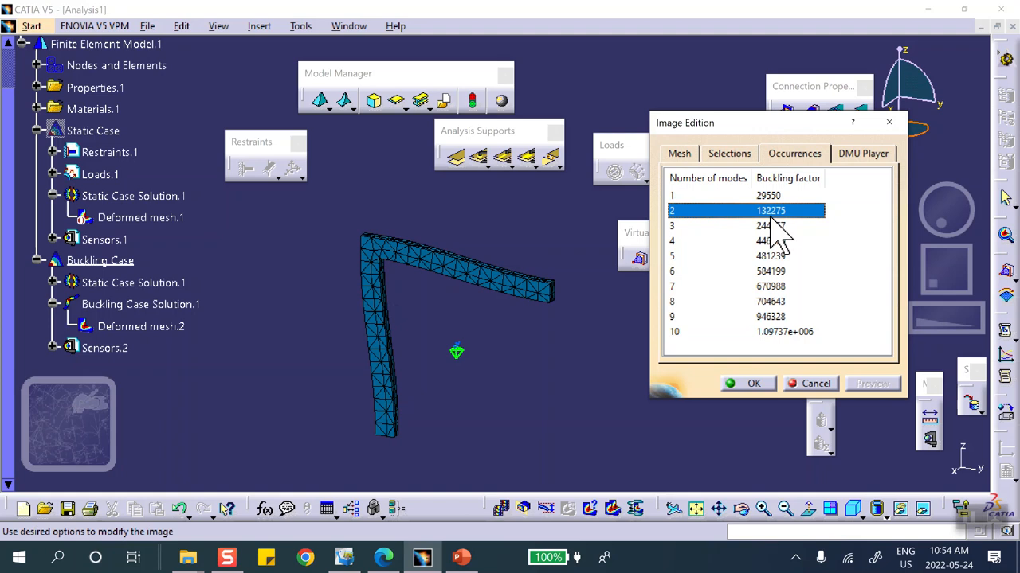
{"action": "left_click", "coordinate": [779, 197]}
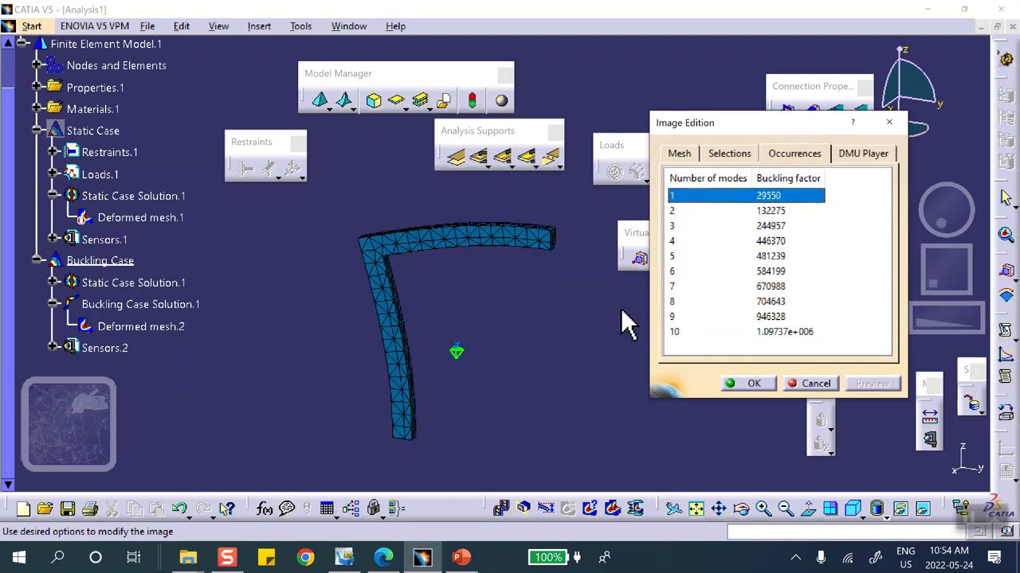